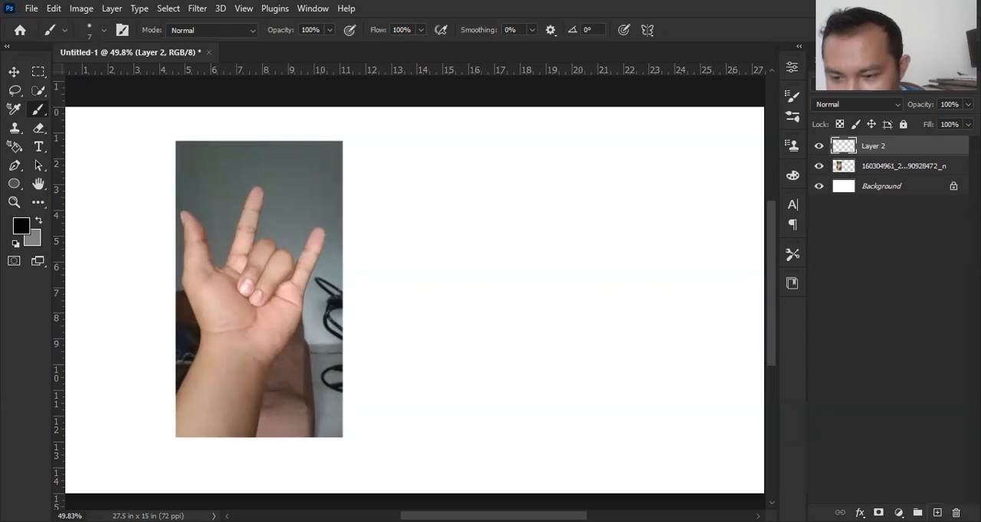
Step: Frame the whole hand photo and the blank canvas beside it at 66.7% zoom
left_click(936, 514)
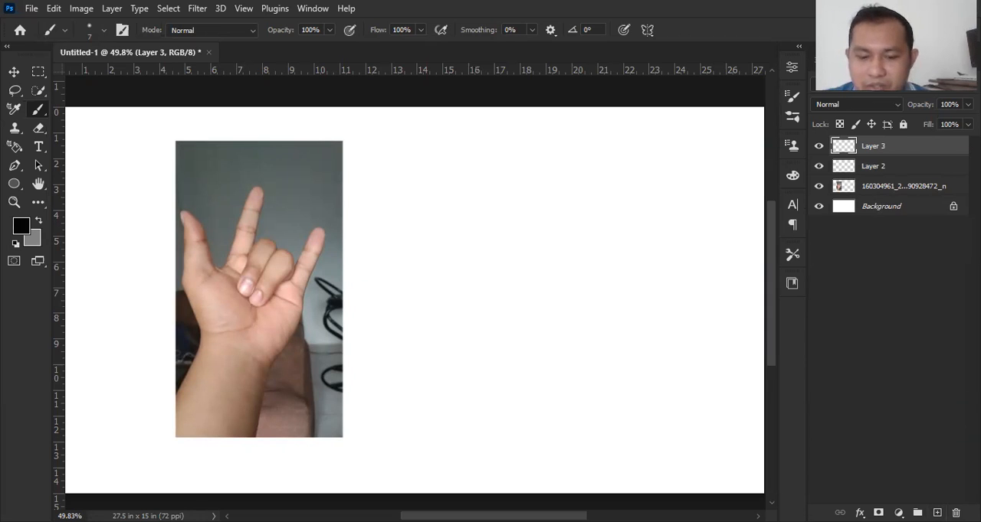
key("ctrl+z")
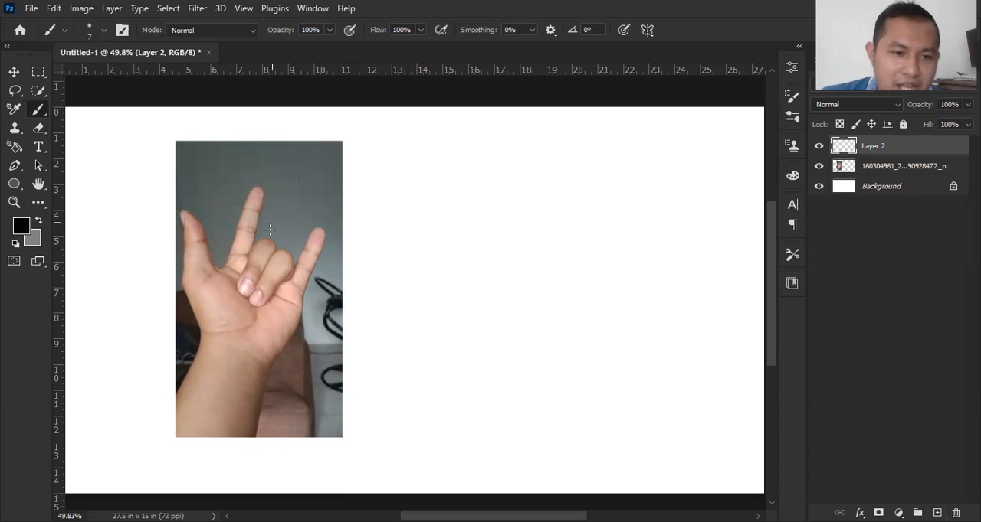
key("z")
scroll(283, 245, "up", 5)
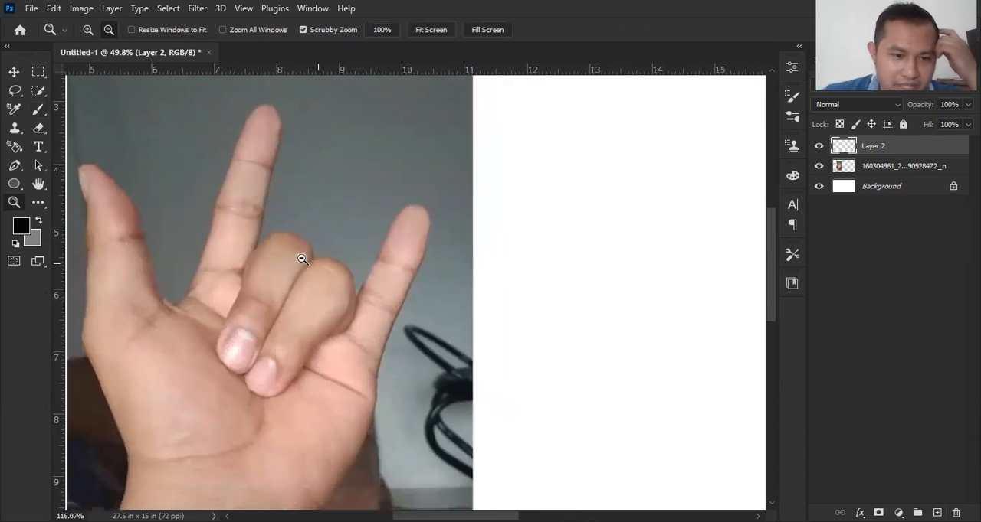
scroll(303, 259, "down", 4)
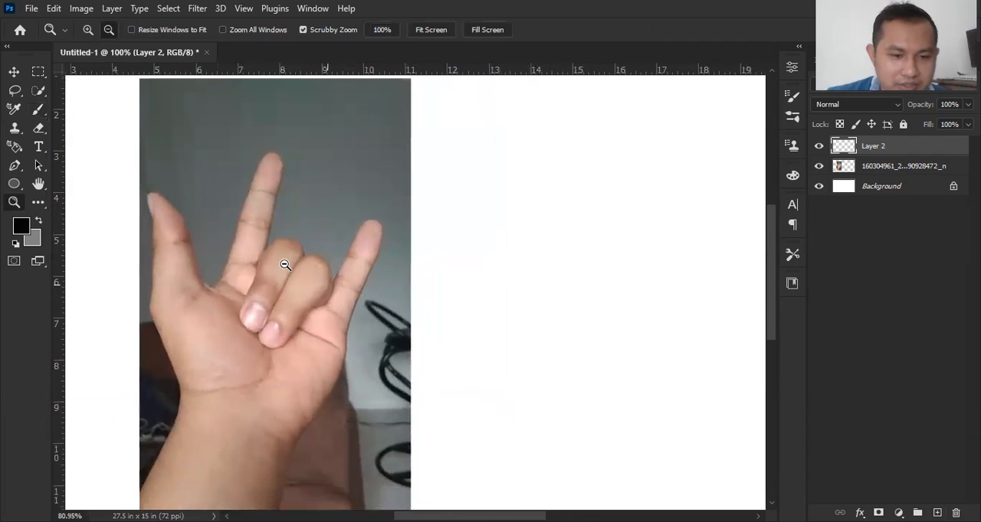
scroll(340, 247, "up", 1)
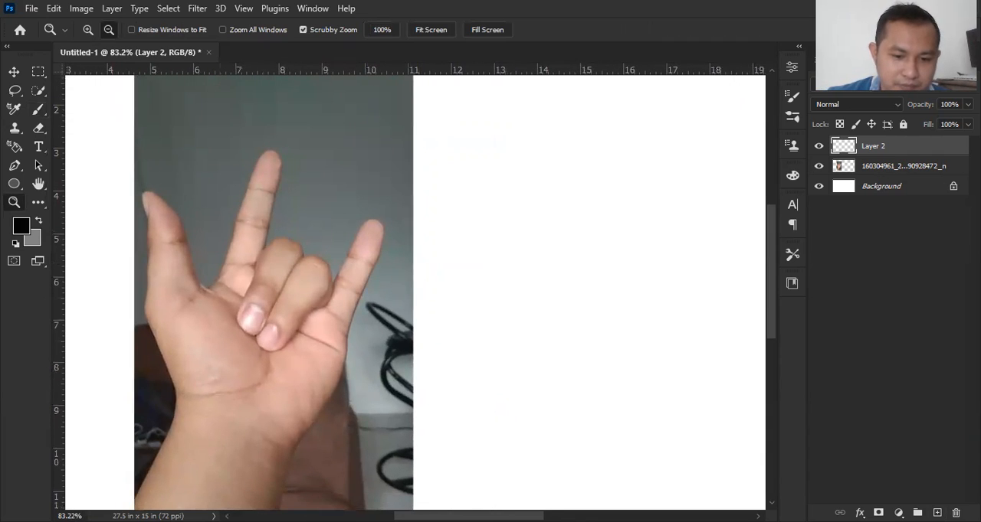
scroll(470, 438, "left", 4)
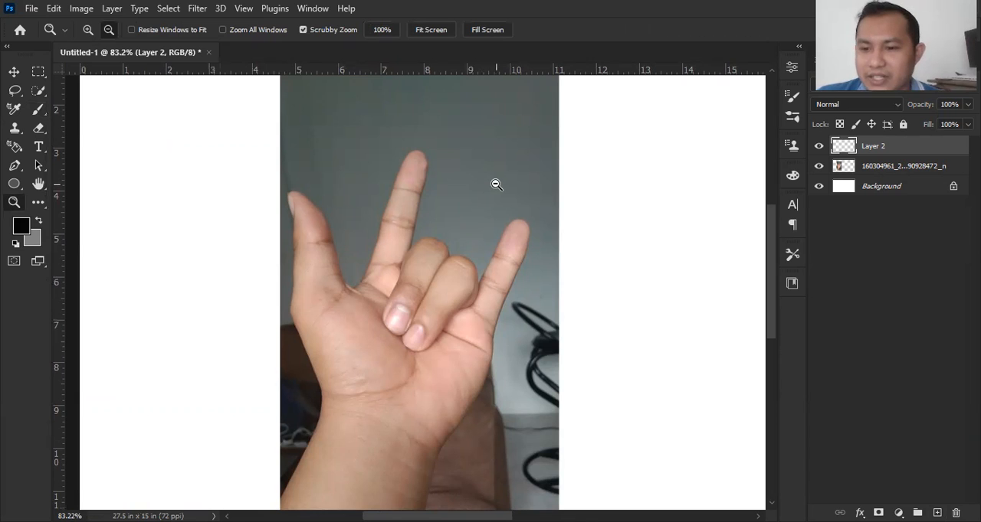
mouse_move(479, 214)
left_mouse_down()
mouse_move(449, 212)
mouse_move(470, 217)
mouse_move(473, 206)
left_mouse_up()
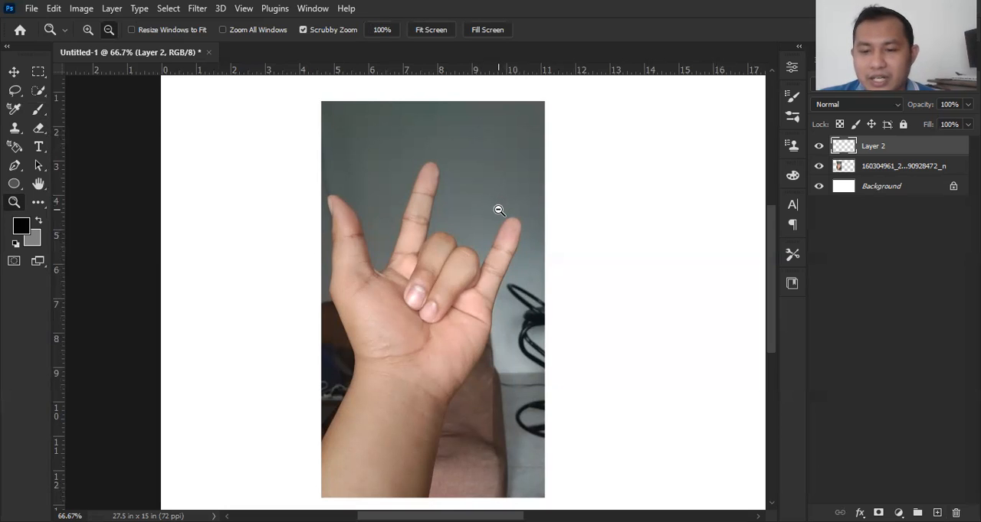
left_click_drag(491, 516, 542, 516)
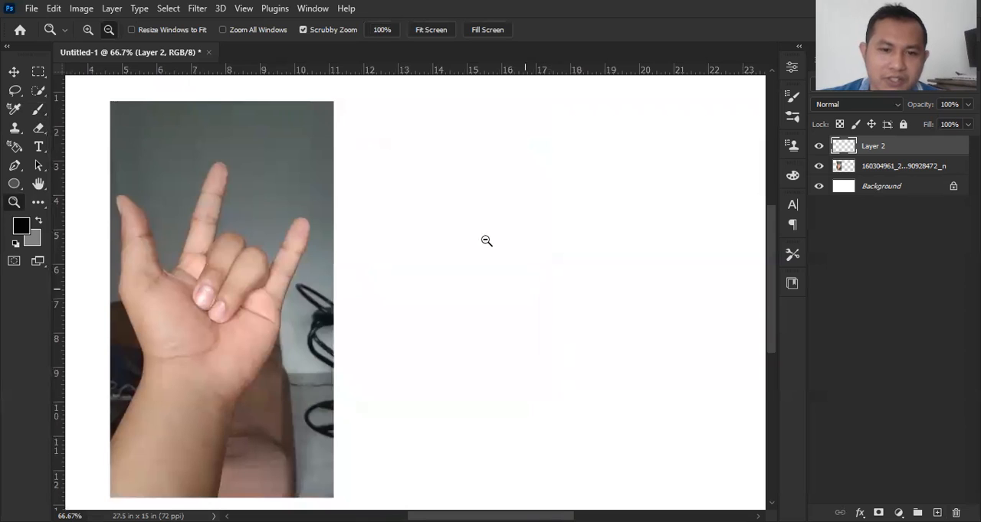
Step: Brush straight construction lines around the palm directly over the hand photo
key("b")
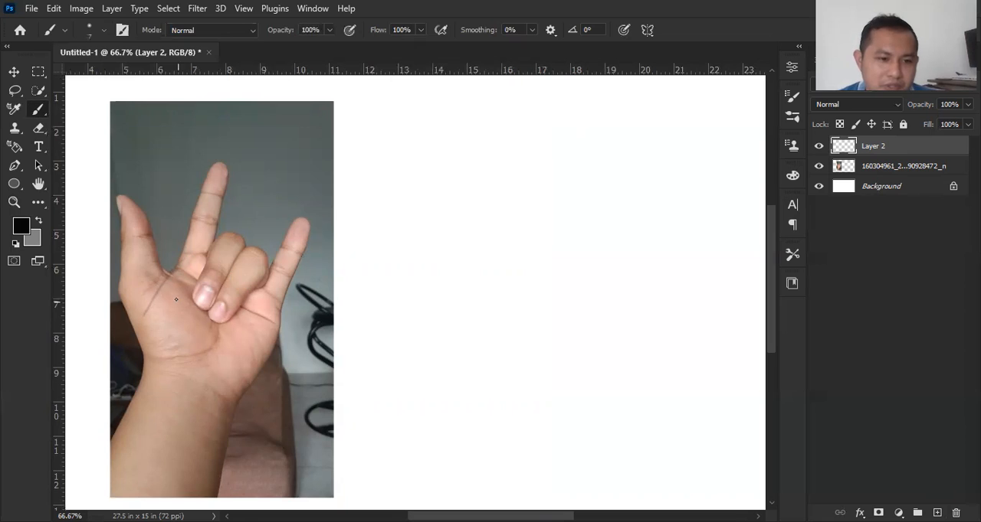
left_click_drag(146, 307, 201, 239)
mouse_move(269, 279)
left_mouse_down()
mouse_move(282, 305)
mouse_move(250, 365)
left_mouse_up()
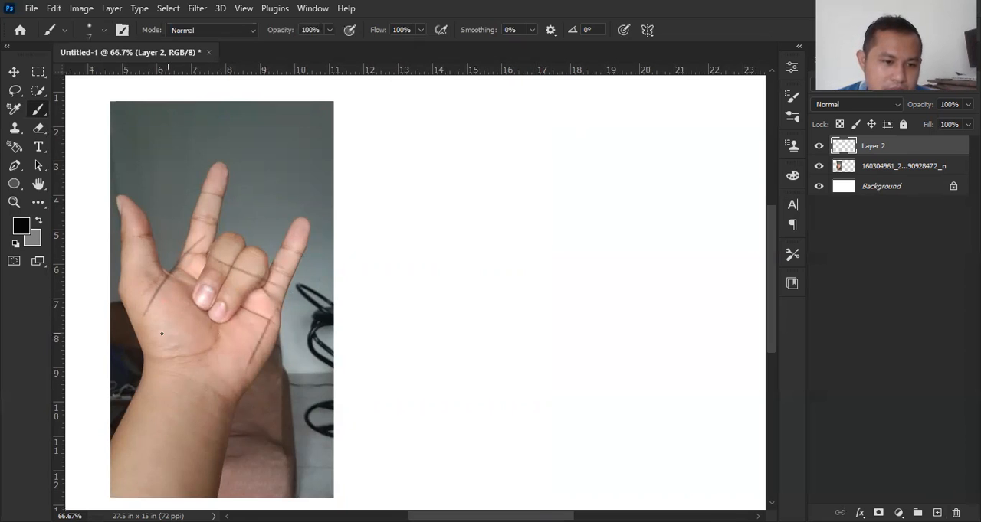
left_click_drag(141, 333, 204, 383)
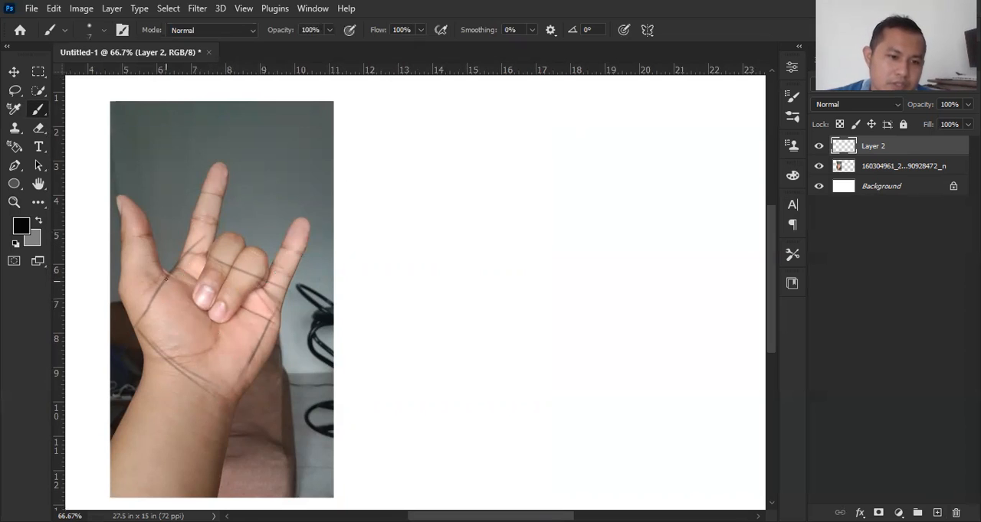
Step: Sketch a circle over the thumb base and trace the thumb's outline on the hand photo
mouse_move(149, 290)
left_mouse_down()
mouse_move(165, 324)
mouse_move(142, 325)
mouse_move(193, 319)
mouse_move(153, 281)
mouse_move(188, 332)
mouse_move(181, 284)
mouse_move(161, 316)
mouse_move(186, 336)
mouse_move(161, 272)
mouse_move(182, 326)
left_mouse_up()
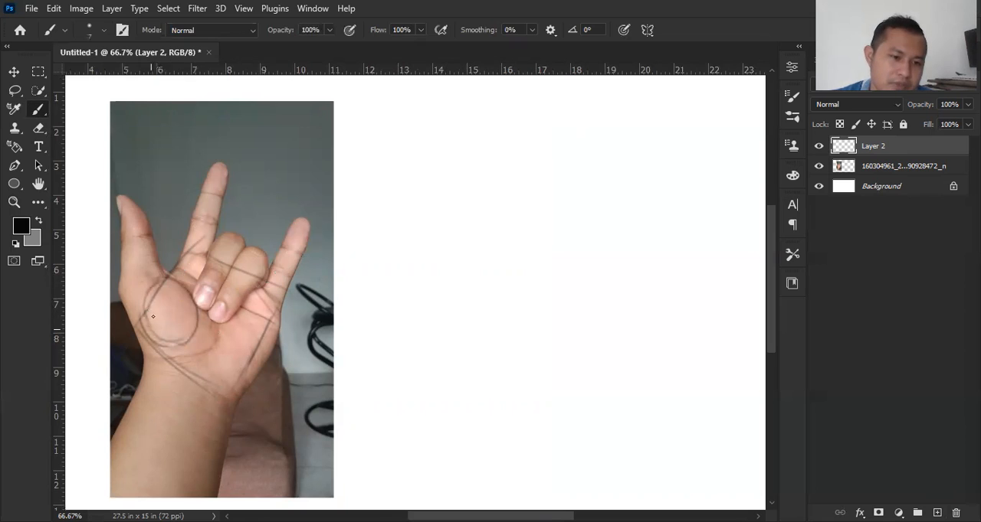
left_click_drag(122, 243, 122, 274)
left_click_drag(117, 199, 128, 286)
left_click_drag(121, 197, 154, 263)
mouse_move(119, 195)
left_mouse_down()
mouse_move(164, 276)
mouse_move(128, 251)
mouse_move(124, 280)
mouse_move(163, 279)
left_mouse_up()
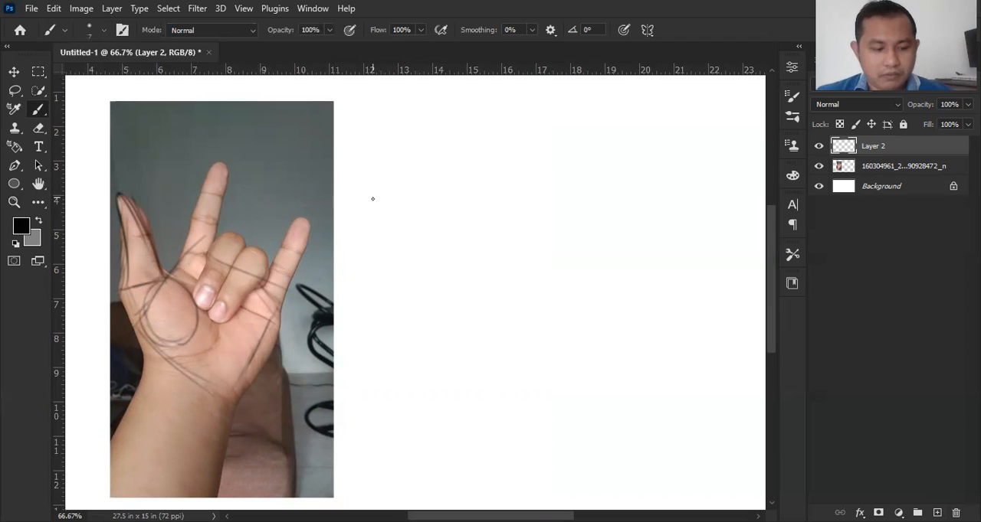
Step: Undo all the construction strokes drawn over the hand photo
key("ctrl+z")
key("ctrl+z")
key("ctrl+z")
key("ctrl+z")
key("ctrl+z")
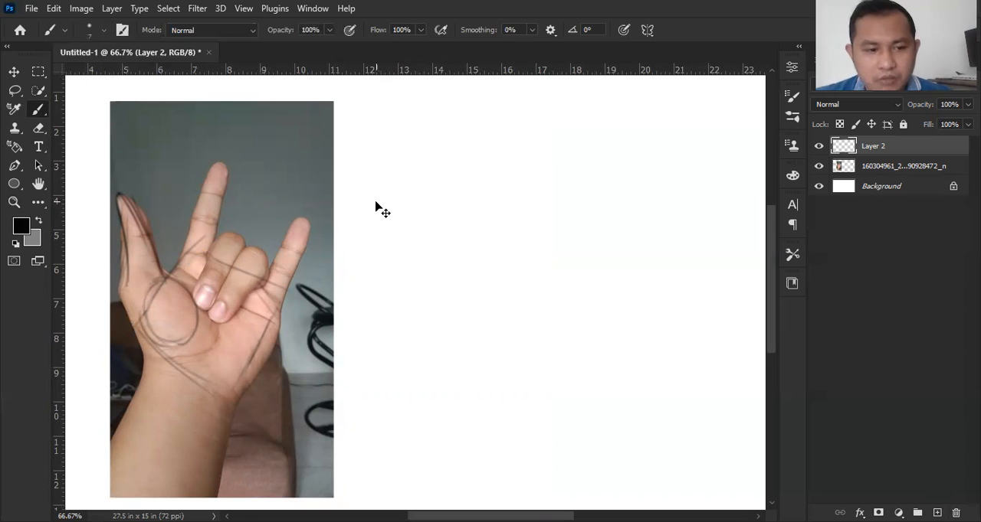
key("ctrl+z")
key("ctrl+z")
key("ctrl+z")
key("ctrl+z")
key("ctrl+z")
key("ctrl+z")
key("ctrl+z")
key("ctrl+z")
key("ctrl+z")
key("ctrl+z")
key("ctrl+z")
key("ctrl+z")
key("ctrl+z")
key("ctrl+z")
key("ctrl+z")
key("ctrl+z")
key("ctrl+z")
key("ctrl+z")
key("ctrl+z")
key("ctrl+z")
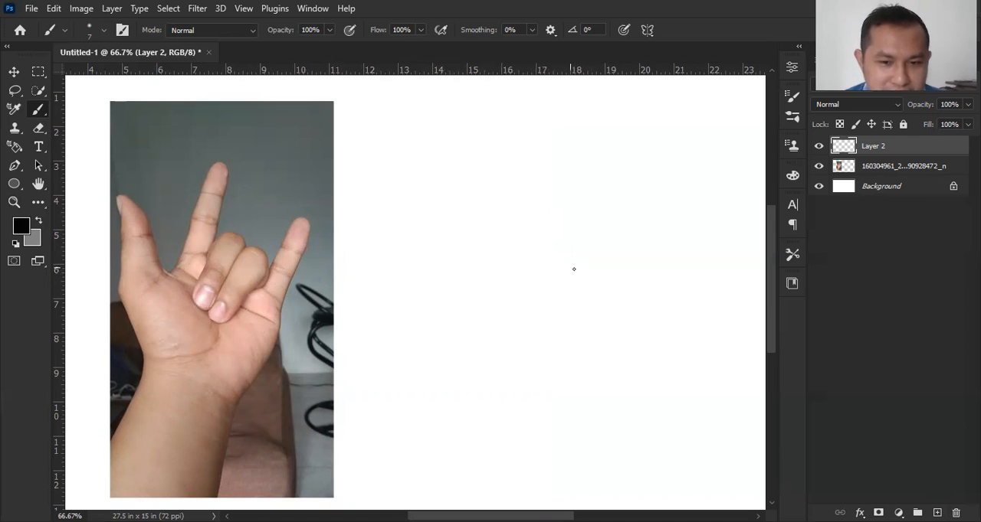
Step: Sketch a tilted four-sided palm shape on the blank canvas beside the hand photo with the Brush
left_click_drag(501, 266, 630, 287)
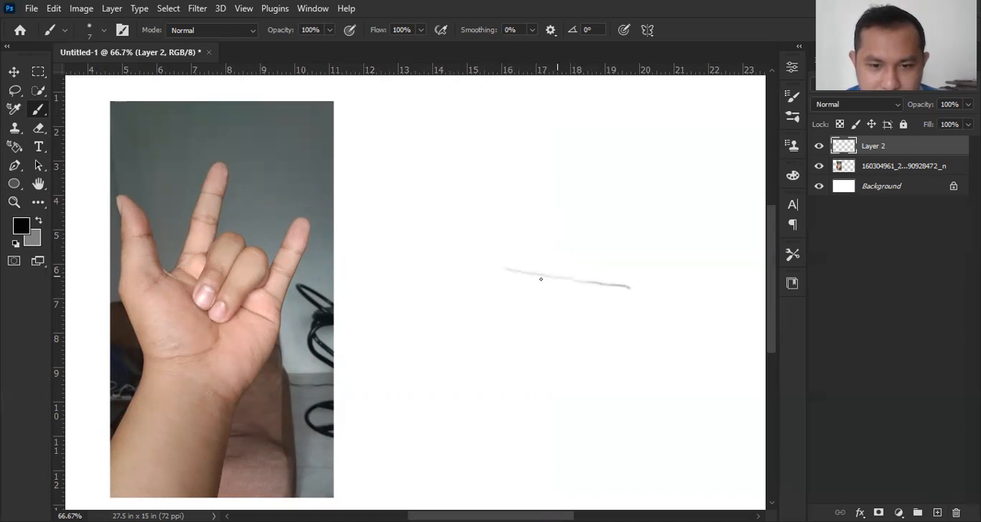
mouse_move(513, 269)
left_mouse_down()
mouse_move(477, 354)
mouse_move(569, 390)
mouse_move(605, 349)
left_mouse_up()
left_click_drag(631, 289, 587, 386)
mouse_move(486, 353)
left_mouse_down()
mouse_move(480, 360)
mouse_move(584, 388)
left_mouse_up()
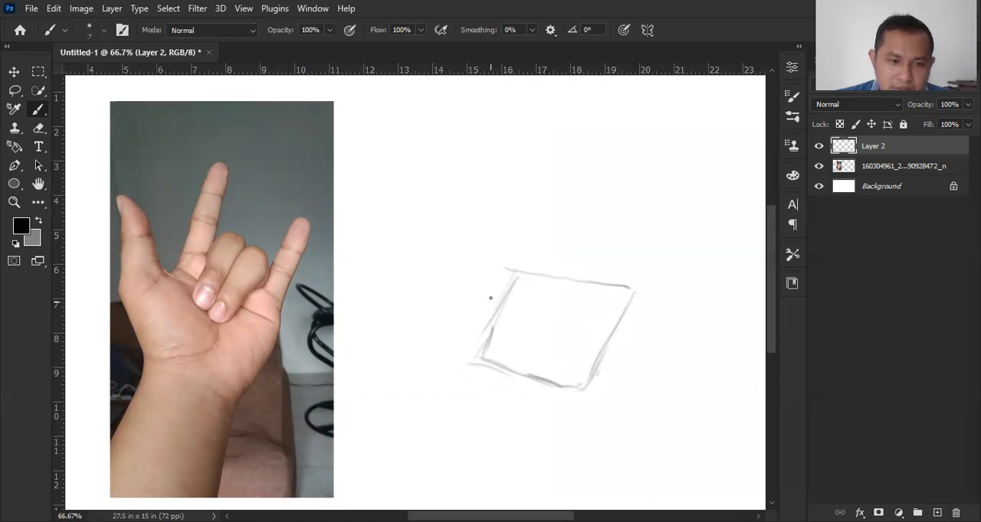
Step: Sketch an upright oval for the thumb base, overlapping the palm shape's side nearest the photo
mouse_move(489, 295)
left_mouse_down()
mouse_move(474, 329)
mouse_move(482, 352)
mouse_move(505, 293)
mouse_move(505, 359)
left_mouse_up()
left_click_drag(474, 326, 507, 370)
mouse_move(499, 291)
left_mouse_down()
mouse_move(523, 315)
mouse_move(526, 340)
mouse_move(506, 366)
left_mouse_up()
left_click_drag(482, 333, 467, 363)
left_click_drag(490, 297, 475, 322)
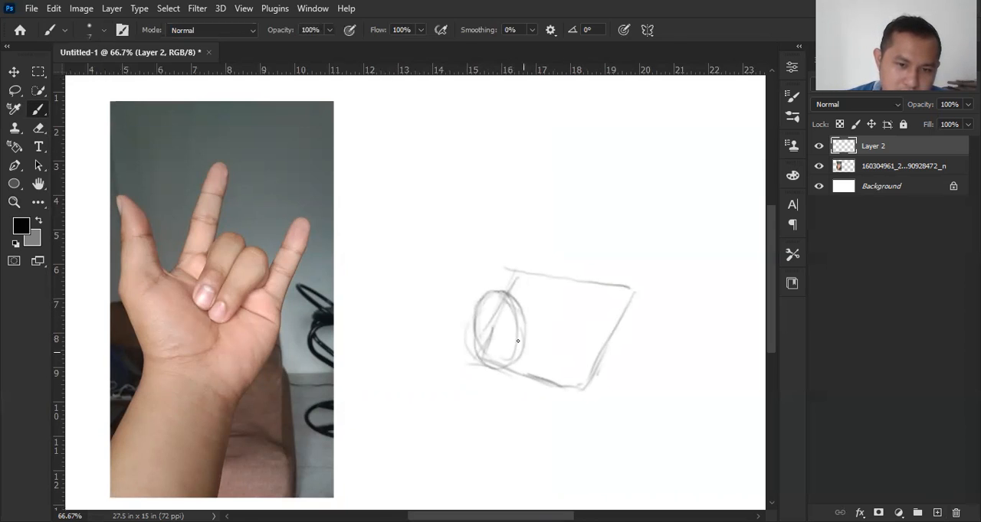
Step: Sketch the thumb in two tapering segments rising from the oval, with circles marking its joints
left_click_drag(455, 273, 462, 317)
left_click_drag(460, 285, 465, 329)
mouse_move(460, 273)
left_mouse_down()
mouse_move(475, 255)
mouse_move(496, 298)
mouse_move(467, 310)
mouse_move(469, 324)
left_mouse_up()
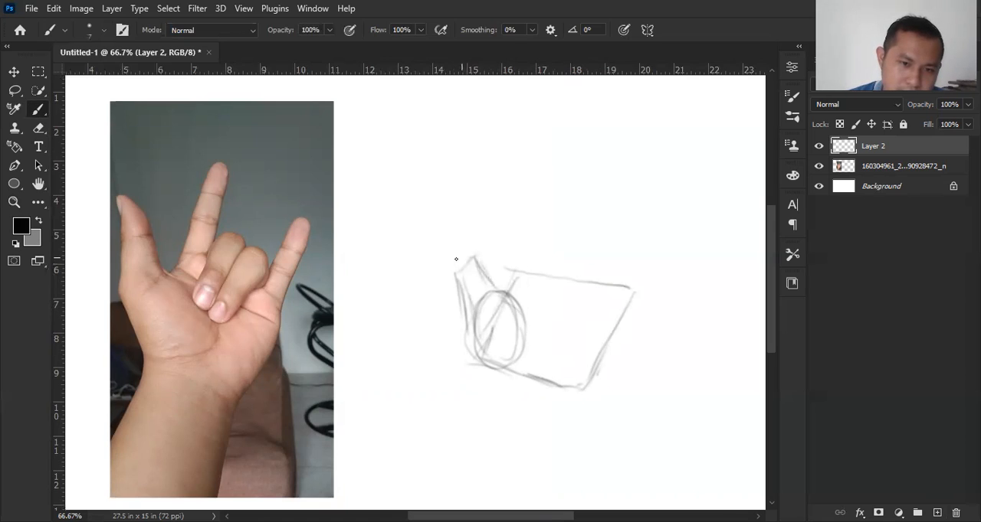
mouse_move(444, 233)
left_mouse_down()
mouse_move(451, 270)
mouse_move(445, 225)
mouse_move(479, 270)
mouse_move(459, 229)
mouse_move(483, 256)
left_mouse_up()
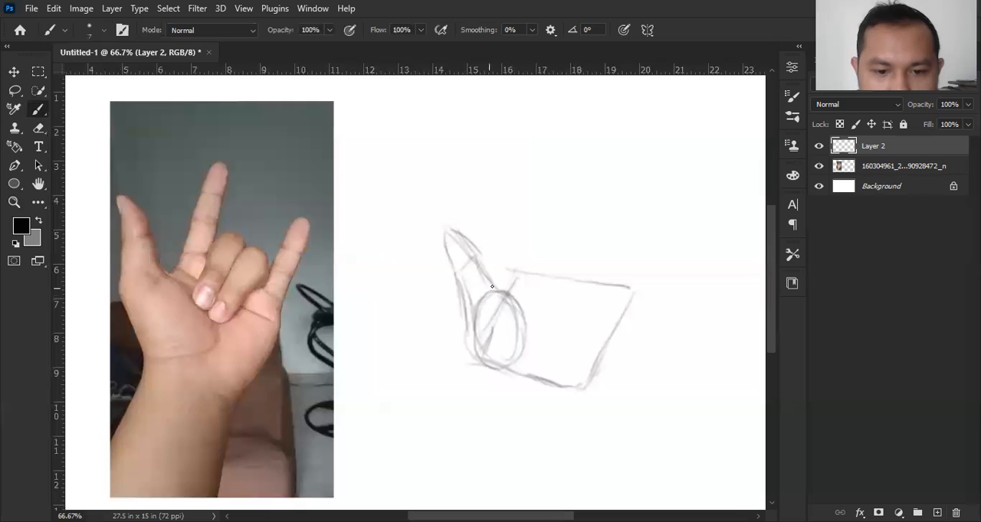
mouse_move(493, 291)
left_mouse_down()
mouse_move(471, 311)
mouse_move(475, 320)
mouse_move(492, 293)
left_mouse_up()
mouse_move(473, 262)
left_mouse_down()
mouse_move(463, 285)
mouse_move(475, 266)
mouse_move(473, 276)
mouse_move(479, 269)
mouse_move(499, 292)
mouse_move(462, 275)
mouse_move(466, 311)
mouse_move(457, 277)
mouse_move(477, 288)
mouse_move(487, 265)
left_mouse_up()
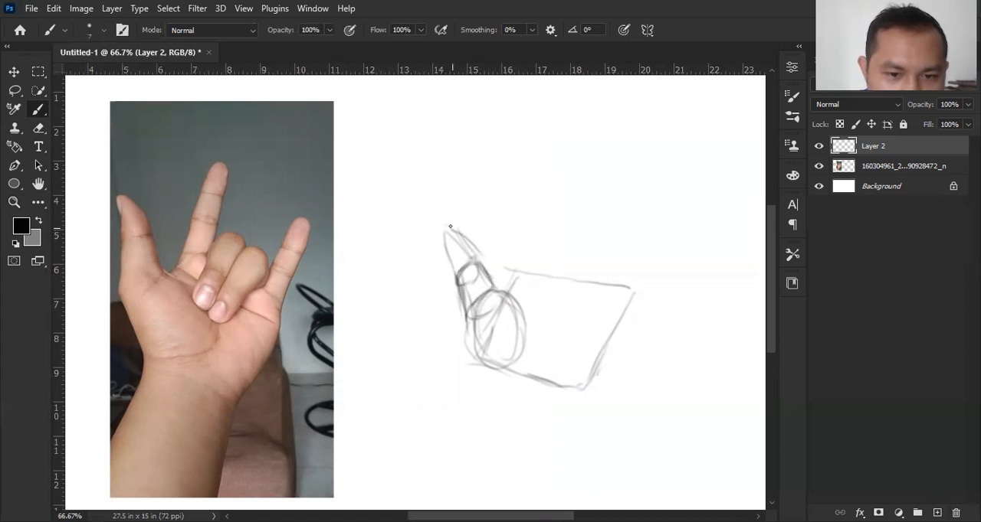
Step: Darken the thumb's outline and add curved lines across the thumb-base oval
mouse_move(447, 230)
left_mouse_down()
mouse_move(456, 277)
mouse_move(463, 239)
mouse_move(486, 267)
mouse_move(464, 282)
mouse_move(464, 338)
mouse_move(503, 327)
mouse_move(480, 343)
left_mouse_up()
left_click_drag(488, 294, 507, 323)
mouse_move(509, 302)
left_mouse_down()
mouse_move(496, 344)
mouse_move(511, 360)
mouse_move(474, 383)
left_mouse_up()
Step: Sketch narrow side planes along the palm's lower and outer edges to give the palm box thickness
left_click_drag(478, 351, 478, 386)
mouse_move(474, 363)
left_mouse_down()
mouse_move(476, 388)
mouse_move(578, 414)
left_mouse_up()
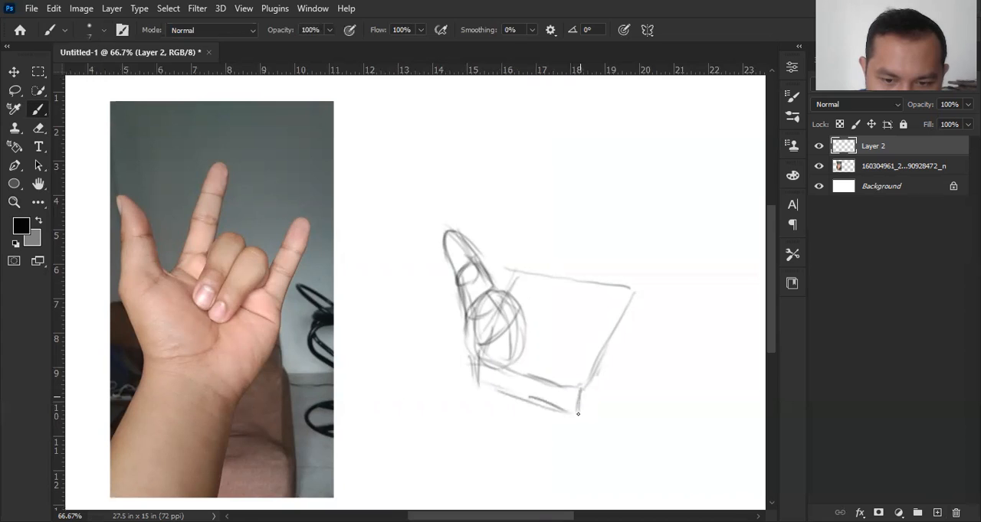
mouse_move(632, 296)
left_mouse_down()
mouse_move(632, 334)
mouse_move(596, 392)
left_mouse_up()
left_click_drag(610, 369, 582, 410)
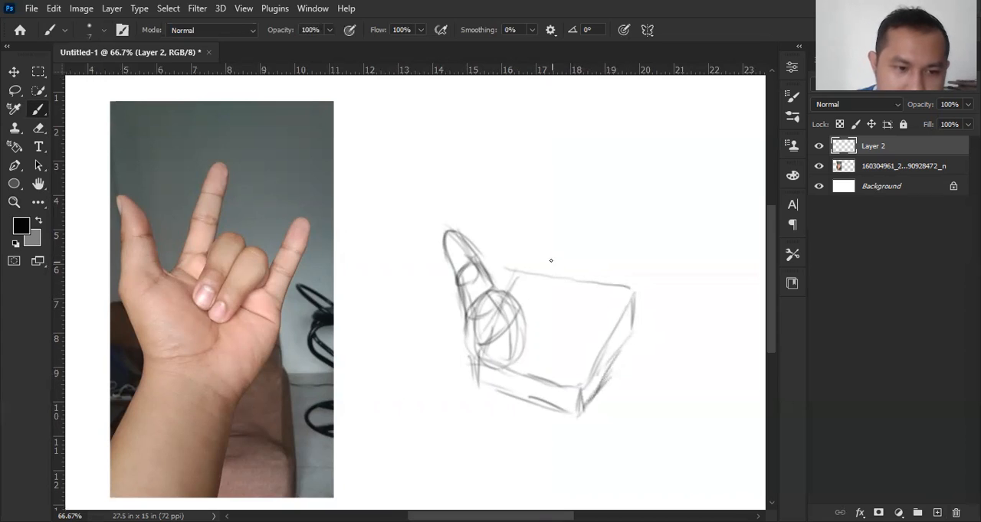
Step: Sketch a tilted ellipse for the wrist across the base of the palm
left_click_drag(491, 368, 556, 390)
left_click_drag(540, 393, 563, 408)
mouse_move(500, 371)
left_mouse_down()
mouse_move(480, 378)
mouse_move(486, 401)
mouse_move(499, 417)
mouse_move(548, 427)
left_mouse_up()
mouse_move(530, 379)
left_mouse_down()
mouse_move(560, 407)
mouse_move(545, 394)
mouse_move(570, 432)
left_mouse_up()
left_click_drag(574, 392, 542, 434)
Step: Draw both sides of the forearm running down from the ends of the wrist ellipse
left_click_drag(491, 366, 463, 433)
left_click_drag(478, 383, 430, 483)
left_click_drag(457, 434, 425, 484)
left_click_drag(571, 430, 556, 498)
left_click_drag(574, 410, 560, 459)
left_click_drag(563, 454, 544, 508)
left_click_drag(570, 426, 563, 449)
left_click_drag(565, 449, 545, 509)
left_click_drag(489, 369, 425, 486)
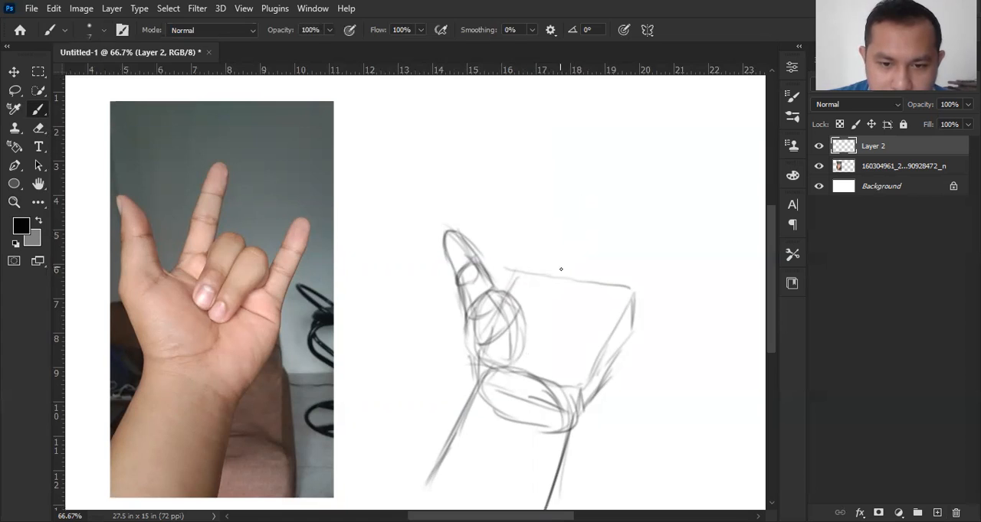
Step: Redraw the palm's upper edge and add a parallel line below it to form a band for the finger bases
mouse_move(521, 273)
left_mouse_down()
mouse_move(526, 299)
mouse_move(637, 329)
mouse_move(611, 314)
mouse_move(631, 287)
left_mouse_up()
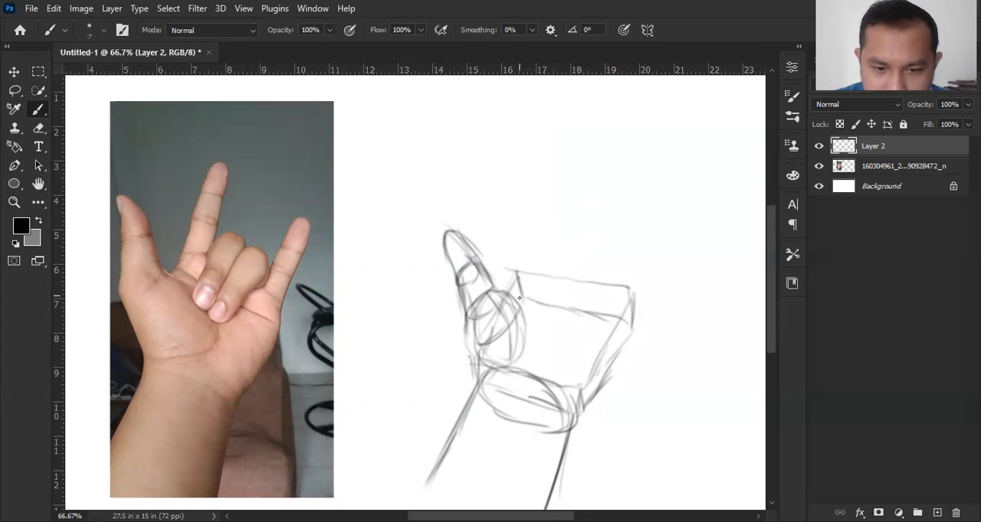
mouse_move(511, 362)
left_mouse_down()
mouse_move(535, 300)
mouse_move(523, 306)
mouse_move(523, 279)
mouse_move(529, 317)
left_mouse_up()
mouse_move(527, 301)
left_mouse_down()
mouse_move(571, 298)
mouse_move(561, 299)
mouse_move(622, 316)
mouse_move(624, 282)
mouse_move(631, 316)
left_mouse_up()
left_click_drag(526, 296, 560, 310)
left_click_drag(535, 294, 629, 321)
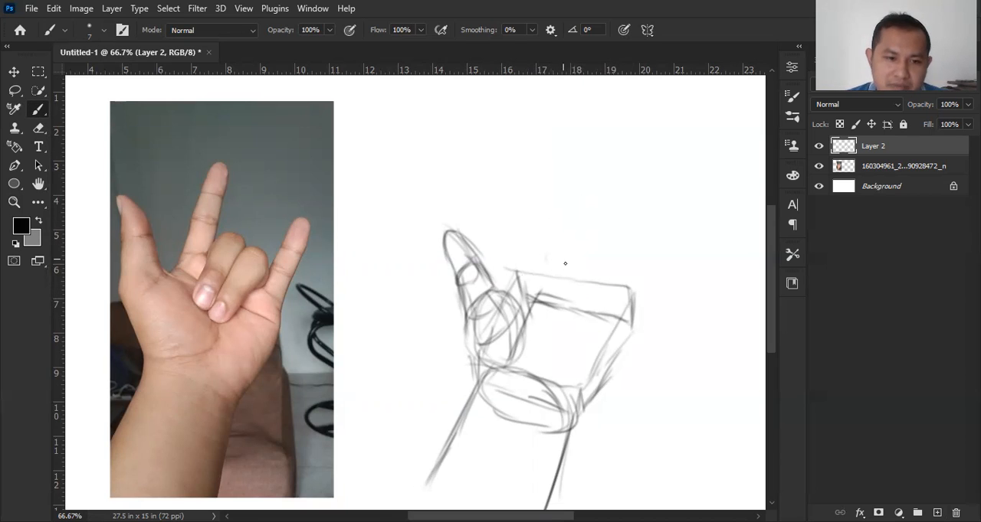
Step: Sketch the two folded middle fingers and the raised little finger above the palm, using circles for the joints
mouse_move(557, 288)
left_mouse_down()
mouse_move(568, 296)
mouse_move(553, 303)
mouse_move(576, 296)
mouse_move(557, 301)
mouse_move(592, 309)
mouse_move(604, 287)
mouse_move(602, 310)
left_mouse_up()
mouse_move(552, 256)
left_mouse_down()
mouse_move(553, 302)
mouse_move(561, 255)
mouse_move(572, 266)
mouse_move(551, 269)
mouse_move(569, 254)
mouse_move(562, 267)
mouse_move(590, 257)
mouse_move(589, 271)
mouse_move(609, 273)
mouse_move(606, 258)
mouse_move(583, 273)
mouse_move(558, 253)
mouse_move(551, 274)
mouse_move(575, 255)
mouse_move(563, 286)
mouse_move(550, 270)
mouse_move(565, 303)
mouse_move(575, 248)
mouse_move(558, 258)
mouse_move(582, 256)
mouse_move(568, 247)
mouse_move(546, 280)
mouse_move(584, 270)
mouse_move(591, 256)
mouse_move(566, 302)
mouse_move(604, 283)
mouse_move(584, 274)
mouse_move(602, 258)
mouse_move(592, 264)
mouse_move(618, 317)
left_mouse_up()
mouse_move(616, 286)
left_mouse_down()
mouse_move(625, 293)
mouse_move(615, 318)
left_mouse_up()
mouse_move(615, 277)
left_mouse_down()
mouse_move(637, 268)
mouse_move(648, 291)
mouse_move(637, 314)
mouse_move(634, 270)
mouse_move(627, 296)
mouse_move(644, 295)
mouse_move(634, 269)
mouse_move(645, 249)
mouse_move(631, 268)
mouse_move(657, 265)
mouse_move(649, 294)
left_mouse_up()
mouse_move(642, 253)
left_mouse_down()
mouse_move(659, 227)
mouse_move(664, 253)
mouse_move(666, 239)
mouse_move(656, 282)
left_mouse_up()
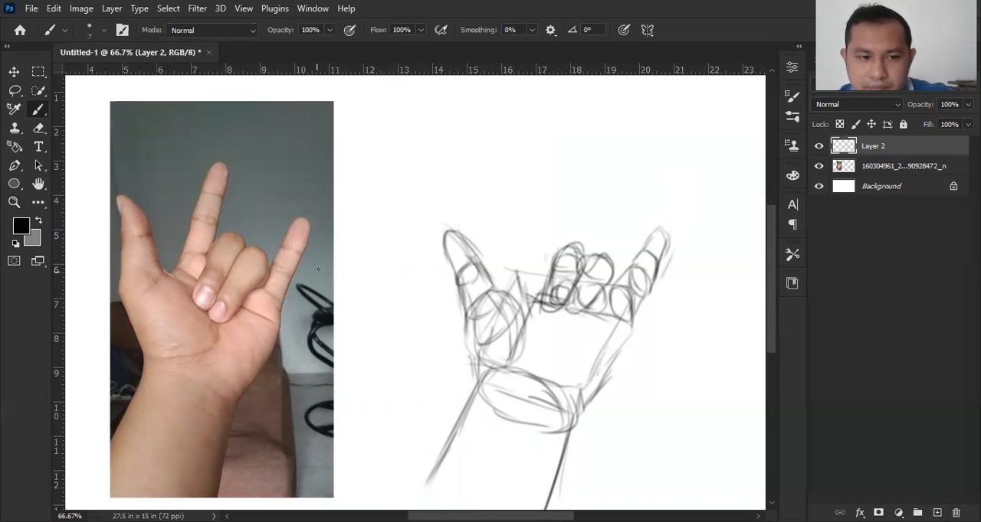
Step: Sketch the raised index finger with joint circles and tapering segments beside the folded fingers
mouse_move(519, 272)
left_mouse_down()
mouse_move(511, 296)
mouse_move(541, 271)
mouse_move(536, 299)
mouse_move(539, 289)
left_mouse_up()
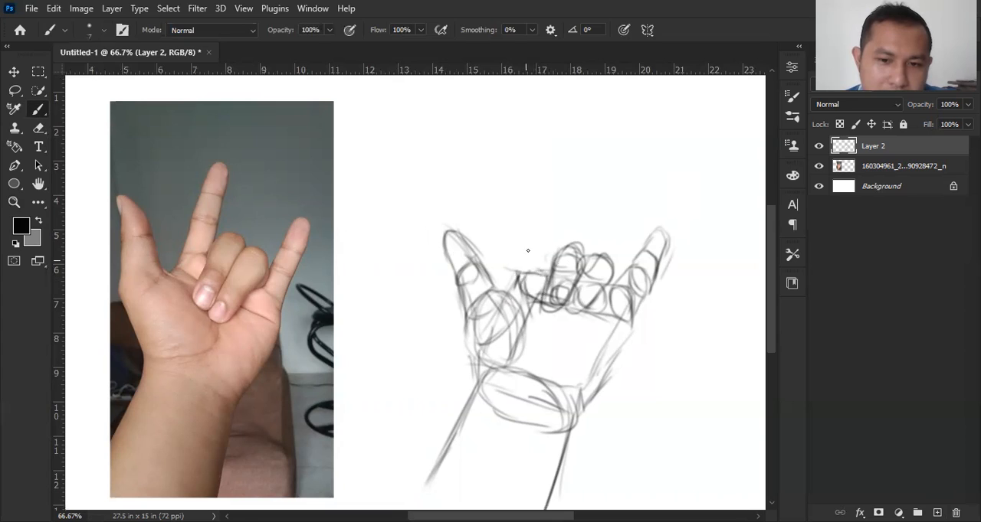
mouse_move(528, 249)
left_mouse_down()
mouse_move(546, 273)
mouse_move(536, 237)
mouse_move(547, 255)
mouse_move(530, 247)
mouse_move(525, 271)
mouse_move(543, 237)
mouse_move(522, 267)
left_mouse_up()
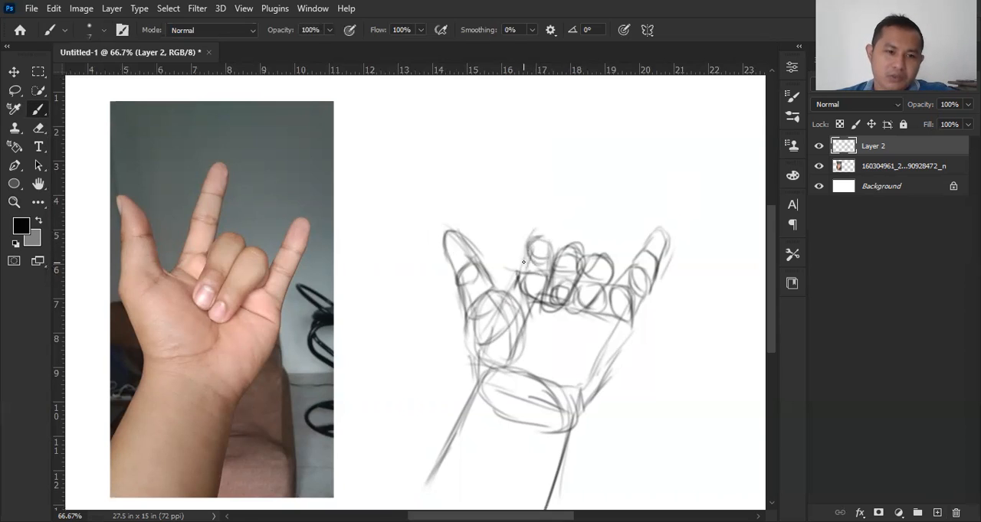
mouse_move(539, 219)
left_mouse_down()
mouse_move(527, 249)
mouse_move(555, 211)
mouse_move(553, 256)
left_mouse_up()
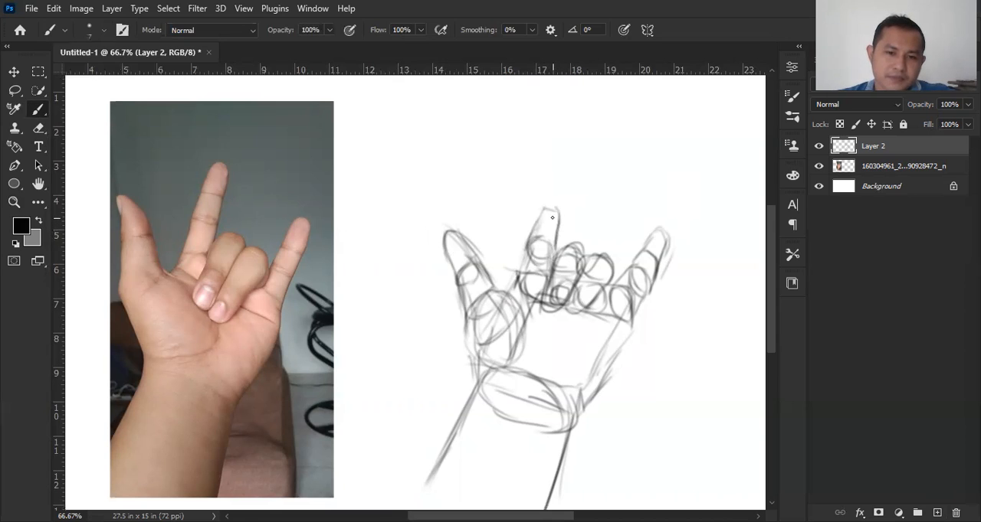
mouse_move(549, 205)
left_mouse_down()
mouse_move(555, 190)
mouse_move(566, 196)
mouse_move(559, 230)
mouse_move(564, 194)
mouse_move(535, 246)
mouse_move(526, 244)
left_mouse_up()
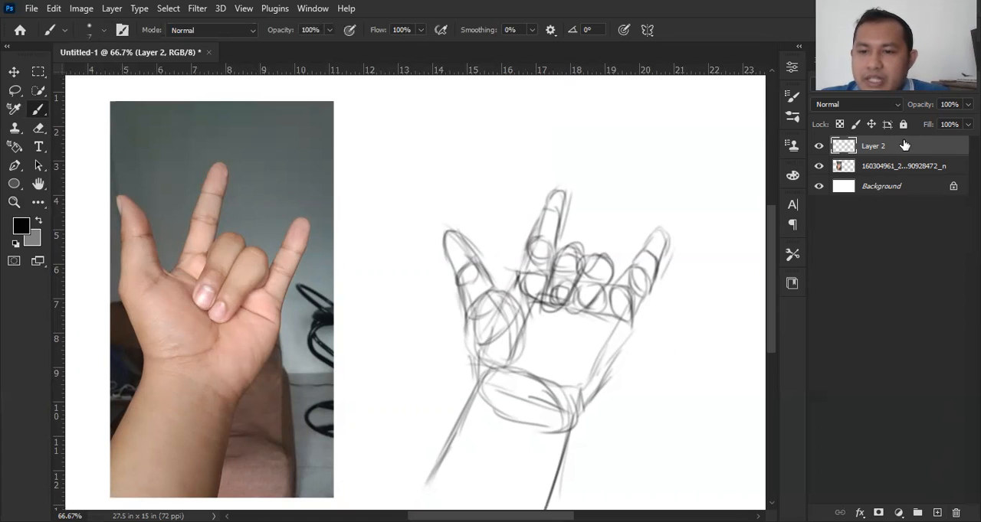
Step: Lower the opacity of Layer 2 to 52% and add a new layer above it
left_click(968, 105)
left_click_drag(971, 125, 939, 127)
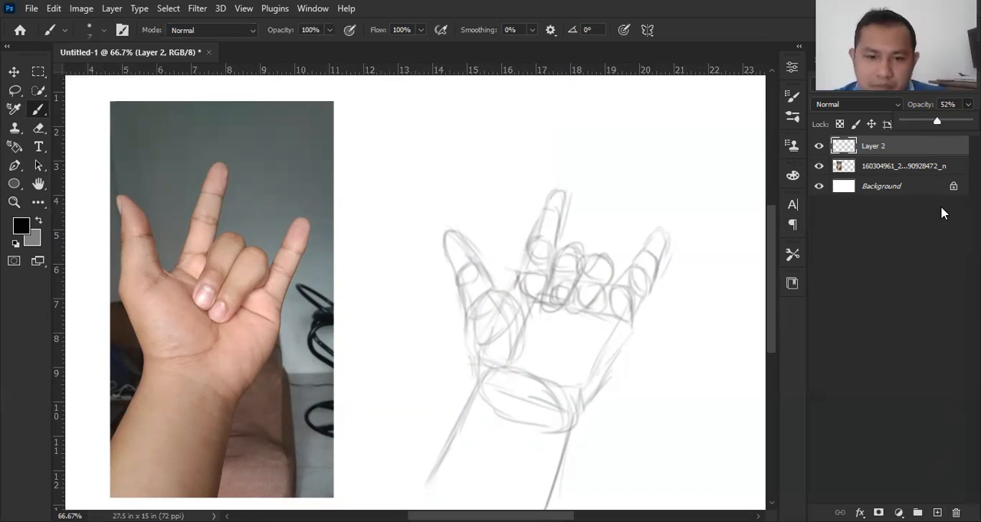
key("ctrl+shift+alt+n")
Step: Outline the thumb and its base in darker strokes over the faded construction sketch
mouse_move(454, 231)
left_mouse_down()
mouse_move(442, 258)
mouse_move(464, 301)
mouse_move(481, 389)
left_mouse_up()
left_click_drag(498, 291, 530, 320)
left_click_drag(455, 229, 480, 259)
mouse_move(448, 229)
left_mouse_down()
mouse_move(477, 250)
mouse_move(449, 253)
mouse_move(452, 262)
mouse_move(464, 239)
mouse_move(495, 287)
left_mouse_up()
Step: Outline the raised index finger and the two folded fingers with their nails in darker strokes
mouse_move(527, 256)
left_mouse_down()
mouse_move(508, 285)
mouse_move(519, 266)
left_mouse_up()
mouse_move(547, 216)
left_mouse_down()
mouse_move(527, 261)
mouse_move(532, 246)
left_mouse_up()
mouse_move(553, 196)
left_mouse_down()
mouse_move(530, 254)
mouse_move(540, 225)
mouse_move(564, 220)
mouse_move(559, 249)
mouse_move(499, 292)
left_mouse_up()
left_click_drag(519, 278, 509, 290)
mouse_move(565, 190)
left_mouse_down()
mouse_move(576, 255)
mouse_move(570, 245)
mouse_move(584, 257)
mouse_move(568, 245)
mouse_move(541, 305)
mouse_move(564, 291)
mouse_move(559, 256)
mouse_move(544, 286)
mouse_move(554, 305)
mouse_move(588, 262)
mouse_move(582, 249)
mouse_move(597, 262)
mouse_move(593, 256)
mouse_move(569, 291)
mouse_move(576, 312)
mouse_move(608, 284)
mouse_move(596, 251)
left_mouse_up()
mouse_move(547, 295)
left_mouse_down()
mouse_move(565, 297)
mouse_move(556, 287)
mouse_move(585, 294)
mouse_move(568, 302)
mouse_move(579, 309)
mouse_move(584, 294)
mouse_move(575, 303)
left_mouse_up()
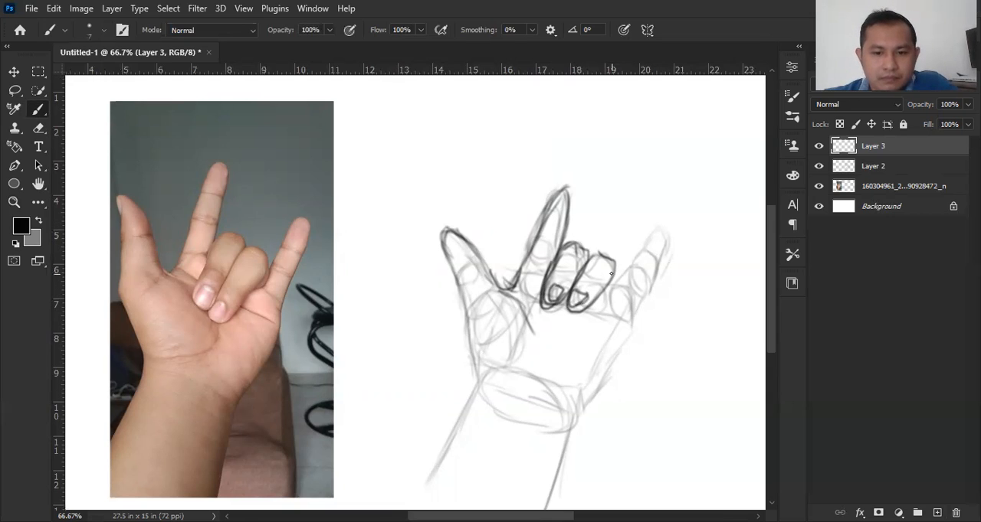
Step: Outline the little finger and the palm's outer edge, undoing the last two strokes
mouse_move(611, 265)
left_mouse_down()
mouse_move(659, 222)
mouse_move(668, 239)
mouse_move(664, 226)
mouse_move(652, 284)
mouse_move(659, 268)
mouse_move(588, 400)
left_mouse_up()
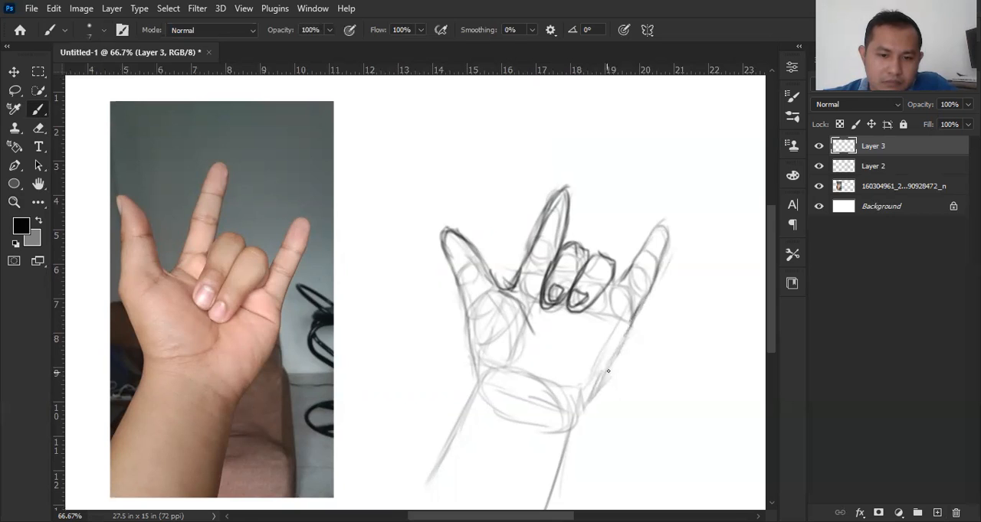
left_click_drag(631, 325, 597, 411)
left_click_drag(624, 258, 619, 267)
key("ctrl+z")
key("ctrl+z")
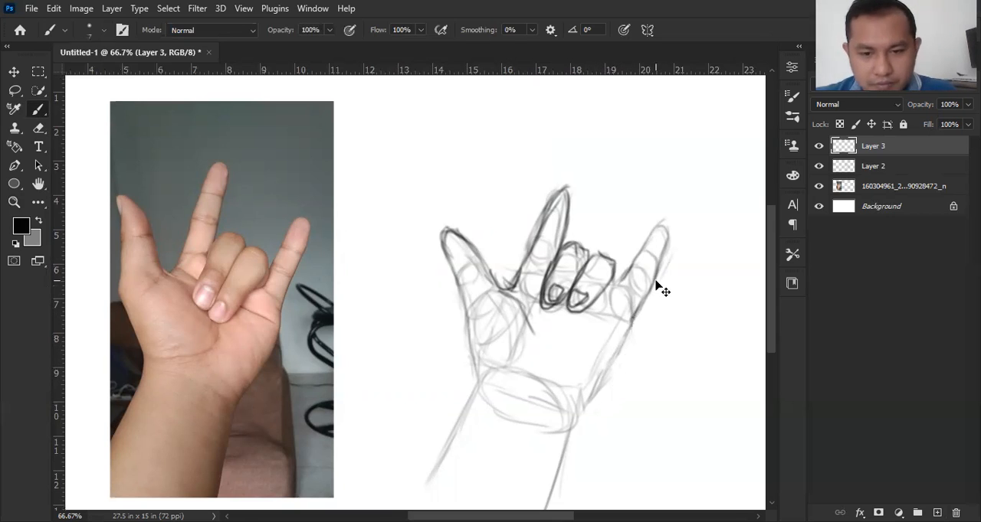
Step: Try outlining the palm's outer edge, its thumb side and both forearm edges in darker strokes
left_click_drag(625, 338, 601, 406)
mouse_move(471, 308)
left_mouse_down()
mouse_move(469, 379)
mouse_move(470, 363)
mouse_move(475, 373)
mouse_move(435, 460)
left_mouse_up()
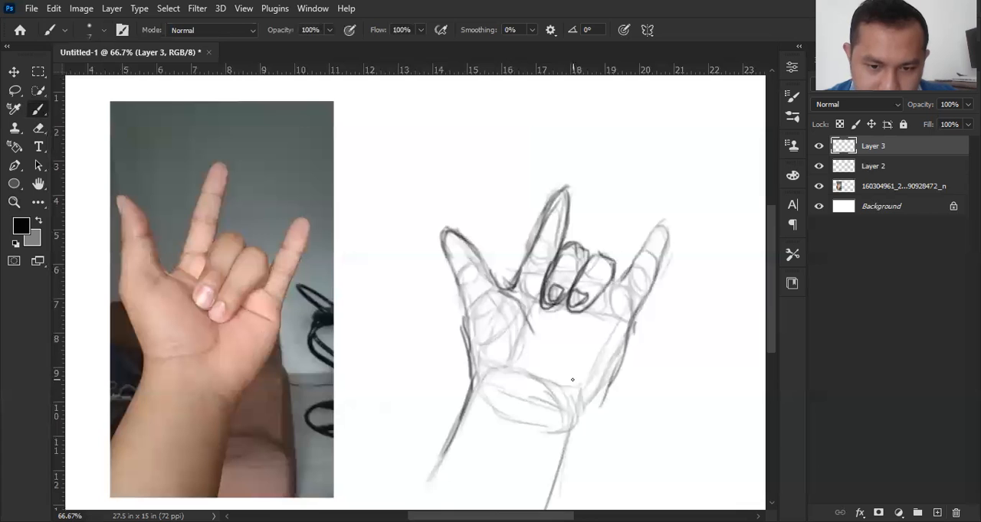
left_click_drag(624, 332, 591, 414)
mouse_move(619, 377)
left_mouse_down()
mouse_move(582, 421)
mouse_move(592, 400)
mouse_move(572, 453)
mouse_move(569, 434)
mouse_move(544, 499)
left_mouse_up()
left_click_drag(553, 458, 535, 504)
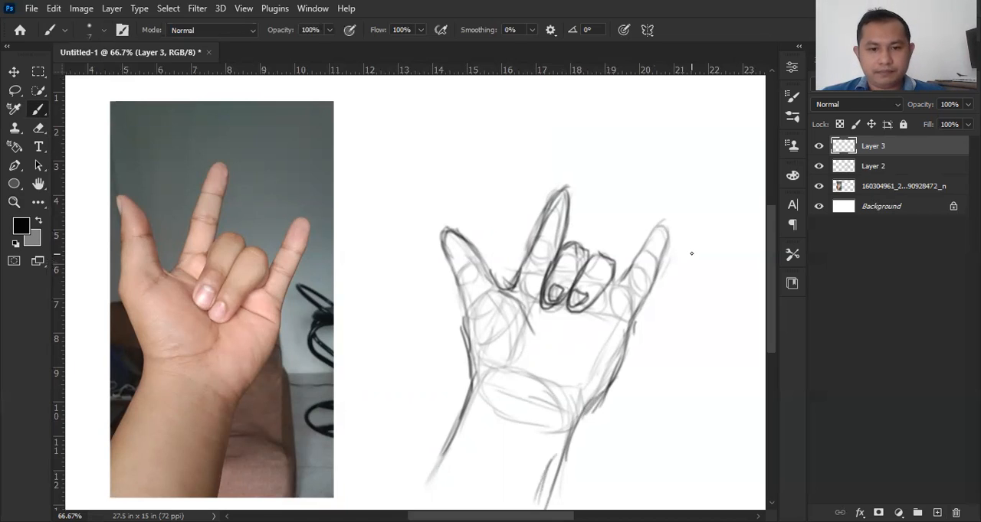
Step: Undo the dark strokes of the forearm, palm edges, little finger and most of the folded fingers
key("ctrl+z")
key("ctrl+z")
key("ctrl+z")
key("ctrl+z")
key("ctrl+z")
key("ctrl+z")
key("ctrl+z")
key("ctrl+z")
key("ctrl+z")
key("ctrl+z")
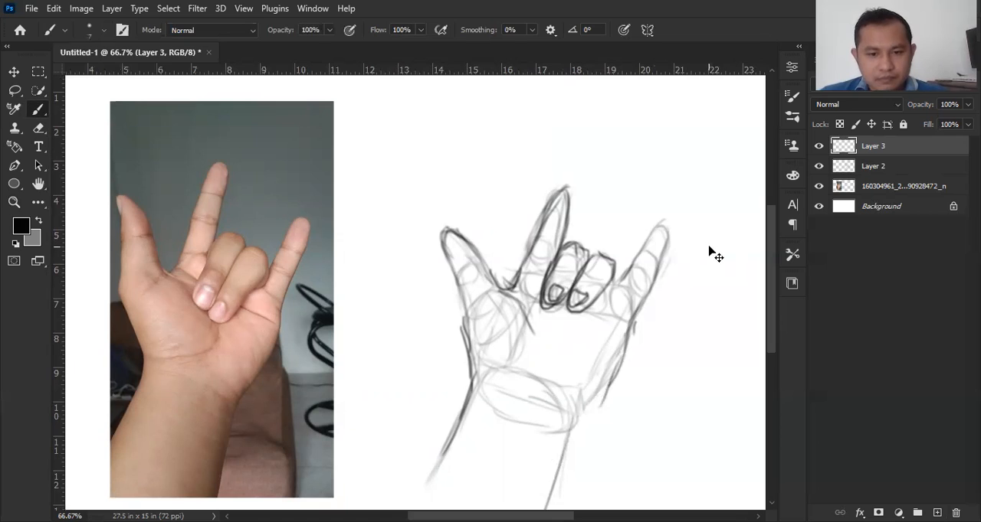
key("ctrl+z")
key("ctrl+z")
key("ctrl+z")
key("ctrl+z")
key("ctrl+z")
key("ctrl+z")
key("ctrl+z")
key("ctrl+z")
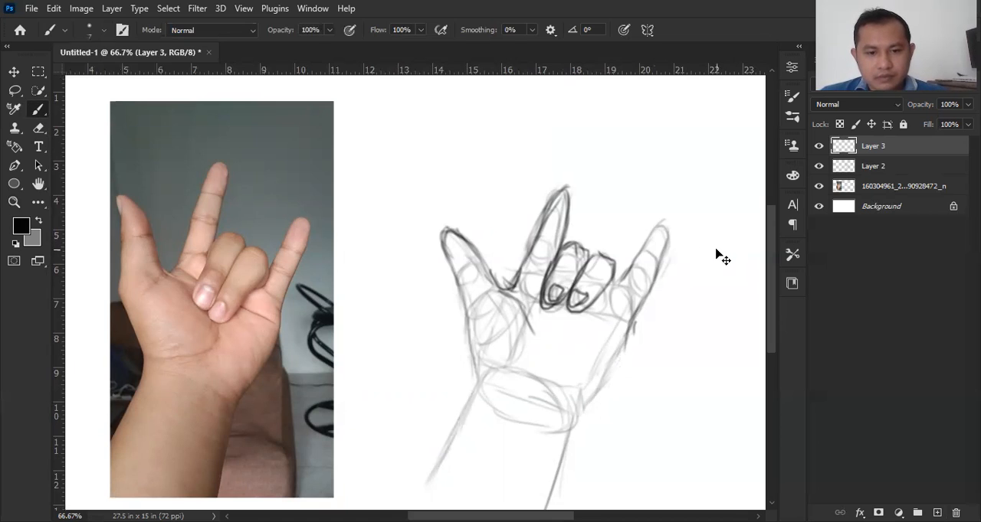
key("ctrl+z")
key("ctrl+z")
key("ctrl+z")
key("ctrl+z")
key("ctrl+z")
key("ctrl+z")
key("ctrl+z")
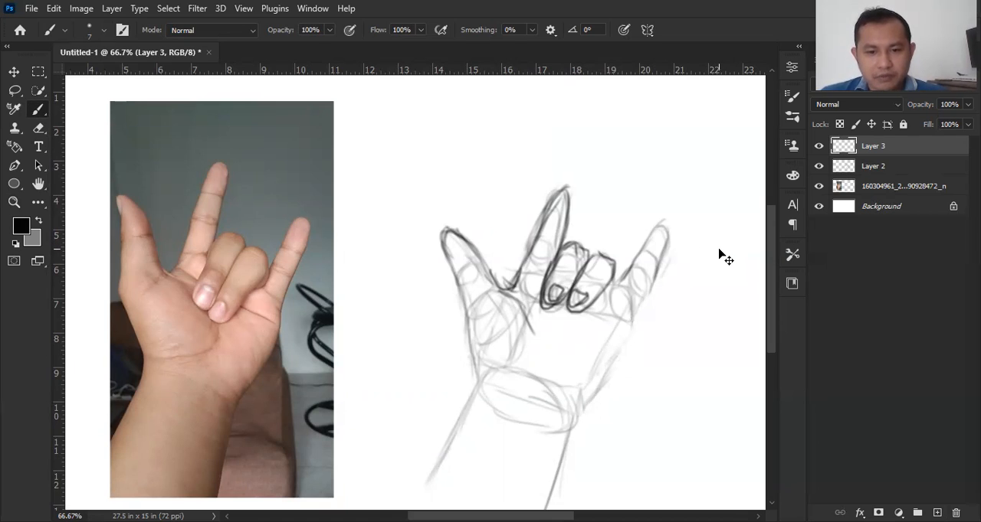
key("ctrl+z")
key("ctrl+z")
key("ctrl+z")
key("ctrl+z")
key("ctrl+z")
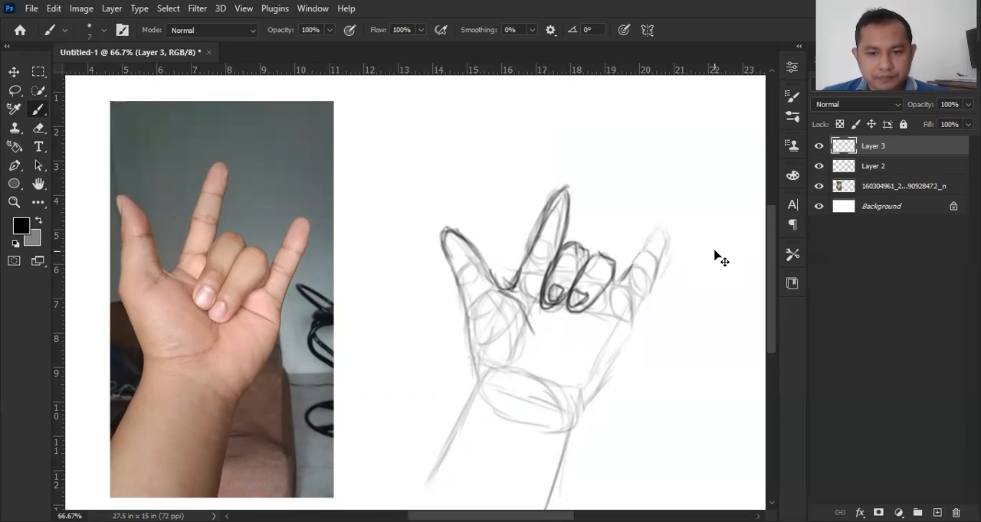
key("ctrl+z")
key("ctrl+z")
key("ctrl+z")
key("ctrl+z")
key("ctrl+z")
key("ctrl+z")
key("ctrl+z")
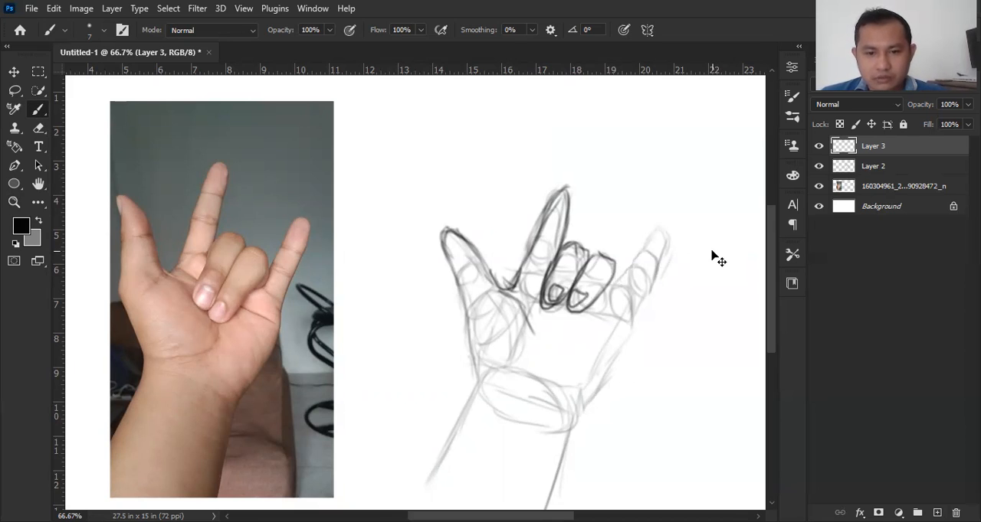
key("ctrl+z")
key("ctrl+z")
key("ctrl+z")
key("ctrl+z")
key("ctrl+z")
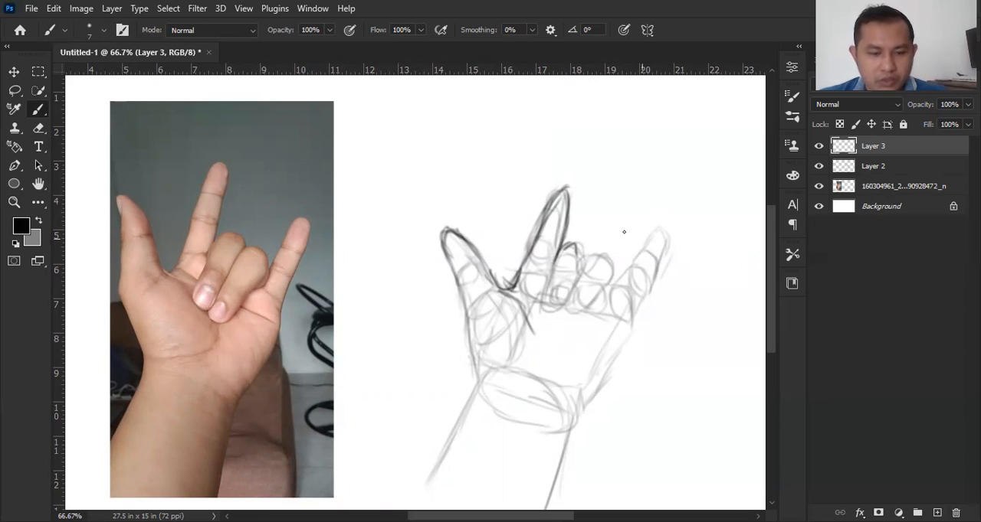
Step: Erase the remaining dark thumb and finger outlines from Layer 3 with the eraser enlarged to 90
key("e")
key("bracketright")
key("bracketright")
key("bracketright")
key("bracketright")
key("bracketright")
key("bracketright")
key("bracketright")
key("bracketright")
key("bracketright")
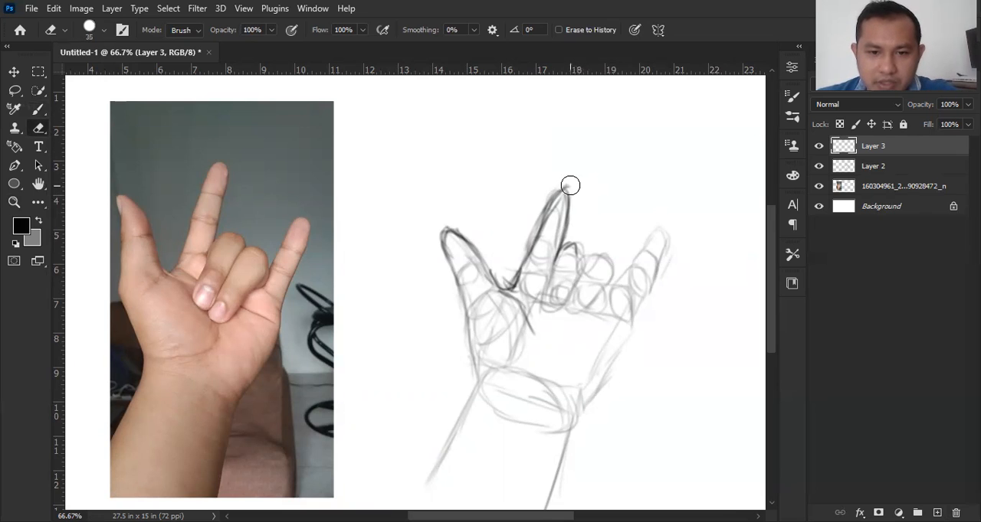
left_click_drag(569, 188, 527, 296)
mouse_move(572, 233)
left_mouse_down()
mouse_move(511, 270)
mouse_move(490, 240)
mouse_move(455, 332)
mouse_move(438, 247)
left_mouse_up()
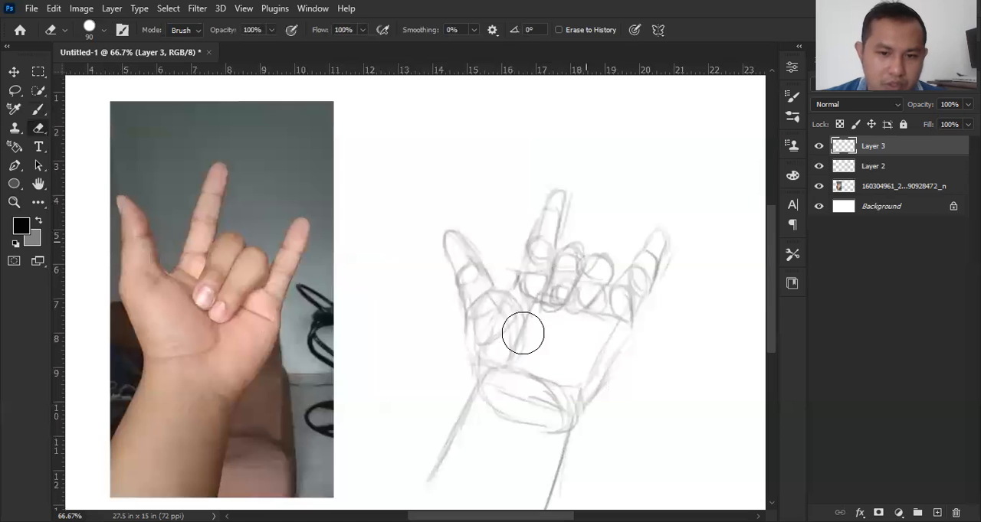
Step: Outline the thumb again with the Brush and continue its outer edge down to the wrist
key("b")
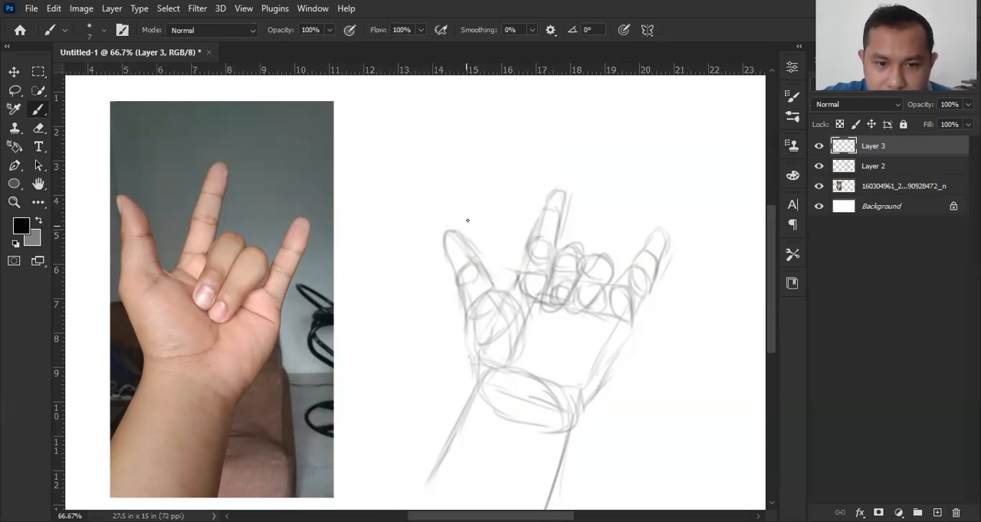
mouse_move(441, 236)
left_mouse_down()
mouse_move(473, 245)
mouse_move(494, 284)
left_mouse_up()
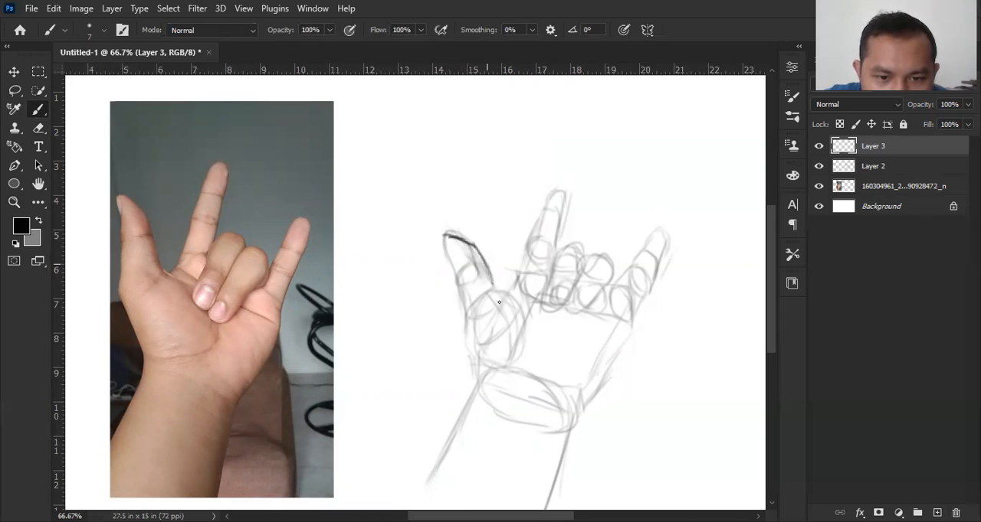
left_click_drag(444, 237, 452, 295)
left_click_drag(449, 261, 470, 373)
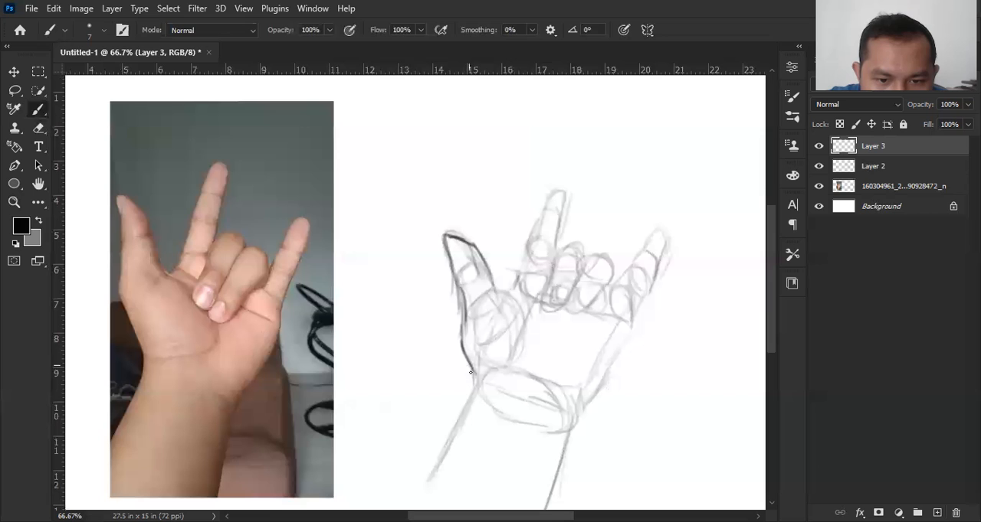
Step: Outline the thumb's base, the raised index finger and the two folded fingers over the construction sketch
mouse_move(496, 294)
left_mouse_down()
mouse_move(527, 328)
mouse_move(526, 341)
mouse_move(534, 239)
left_mouse_up()
mouse_move(558, 192)
left_mouse_down()
mouse_move(522, 276)
mouse_move(554, 199)
mouse_move(542, 219)
mouse_move(565, 191)
mouse_move(565, 248)
mouse_move(588, 264)
mouse_move(582, 279)
mouse_move(557, 260)
mouse_move(550, 273)
mouse_move(556, 262)
mouse_move(537, 316)
mouse_move(543, 294)
mouse_move(538, 316)
mouse_move(564, 310)
left_mouse_up()
mouse_move(584, 260)
left_mouse_down()
mouse_move(557, 318)
mouse_move(544, 311)
mouse_move(563, 310)
mouse_move(552, 288)
mouse_move(548, 308)
mouse_move(560, 306)
left_mouse_up()
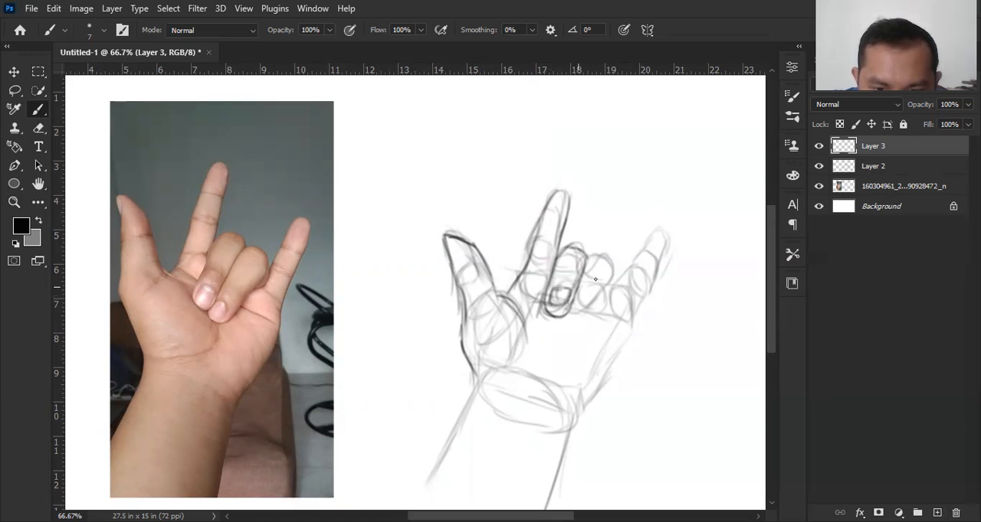
mouse_move(595, 256)
left_mouse_down()
mouse_move(614, 277)
mouse_move(607, 306)
mouse_move(574, 314)
mouse_move(603, 301)
mouse_move(596, 308)
left_mouse_up()
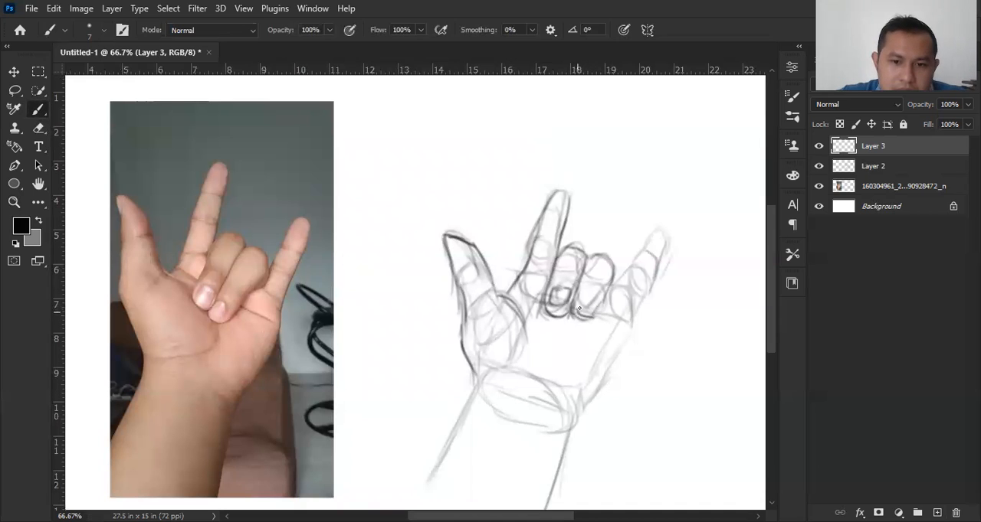
Step: Draw the second folded finger's nail, and outline the little finger and the palm's outer edge
left_click(818, 166)
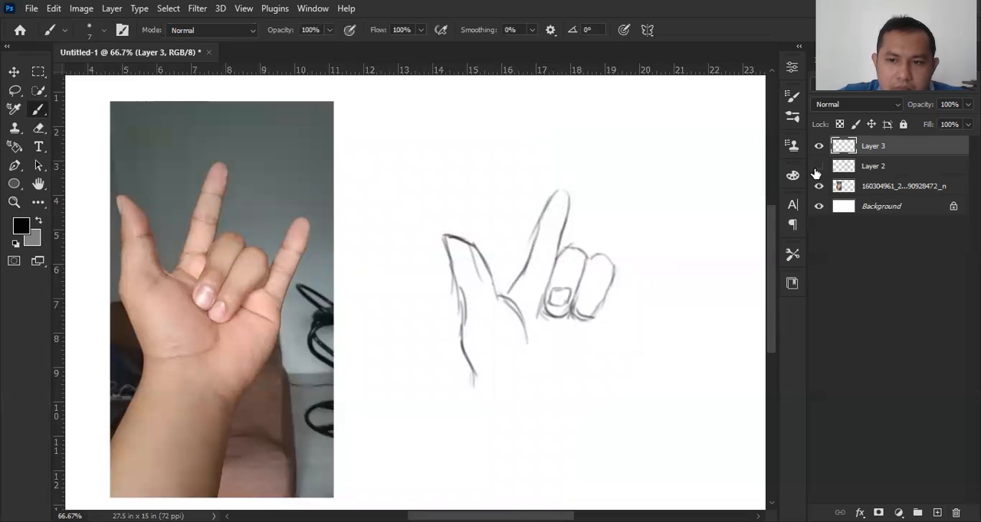
left_click(817, 168)
mouse_move(582, 293)
left_mouse_down()
mouse_move(582, 308)
mouse_move(596, 295)
mouse_move(599, 311)
mouse_move(584, 315)
left_mouse_up()
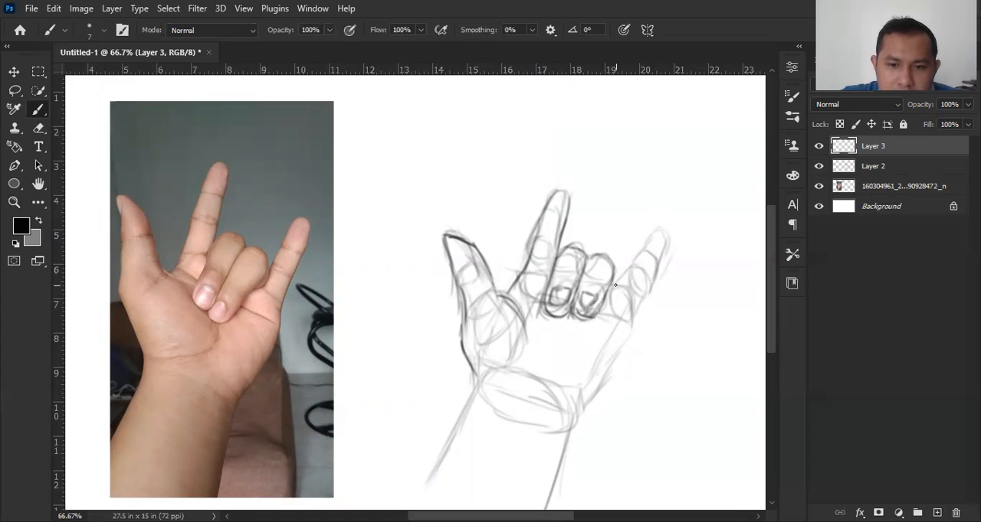
mouse_move(617, 284)
left_mouse_down()
mouse_move(652, 235)
mouse_move(632, 269)
mouse_move(668, 240)
mouse_move(632, 322)
mouse_move(655, 305)
mouse_move(618, 321)
mouse_move(631, 325)
mouse_move(614, 369)
mouse_move(625, 344)
mouse_move(580, 406)
left_mouse_up()
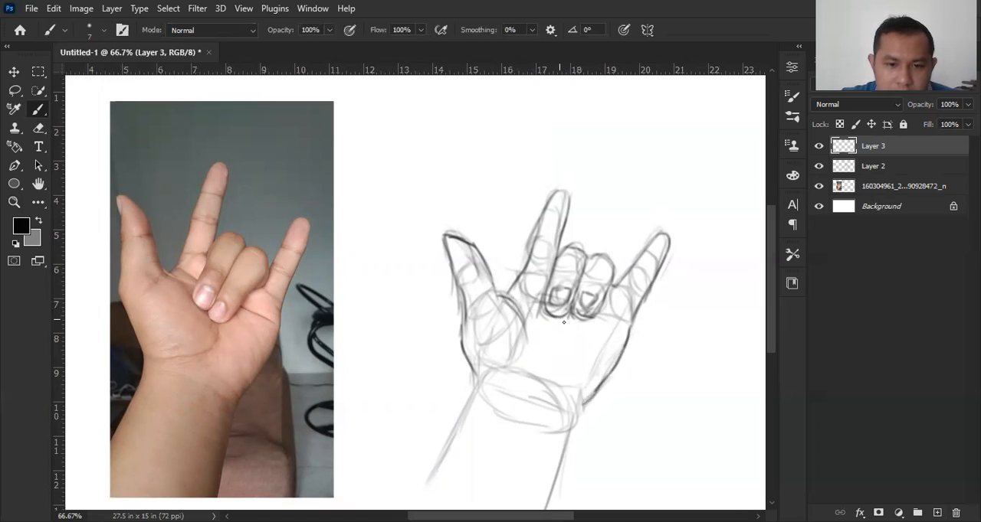
Step: Erase the thumb-base curve with a size 60 eraser and redraw it with short palm creases below the folded fingers
key("e")
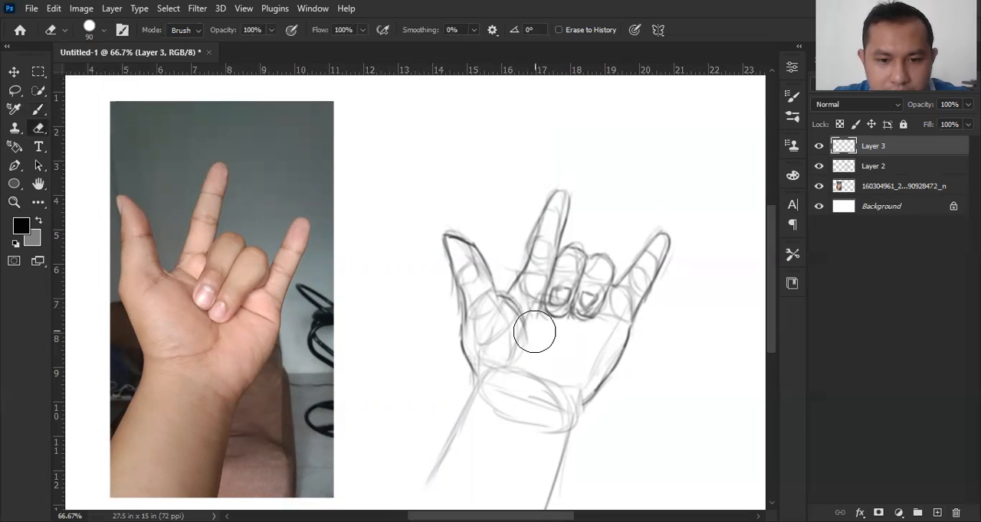
key("bracketleft")
key("bracketleft")
key("bracketleft")
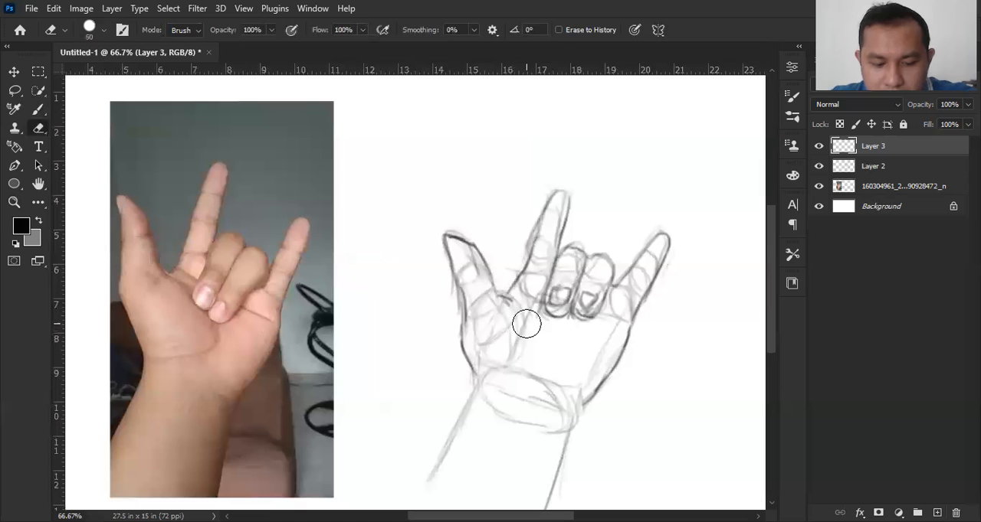
key("b")
mouse_move(511, 301)
left_mouse_down()
mouse_move(539, 331)
mouse_move(553, 331)
mouse_move(540, 372)
left_mouse_up()
mouse_move(564, 320)
left_mouse_down()
mouse_move(550, 338)
mouse_move(568, 323)
left_mouse_up()
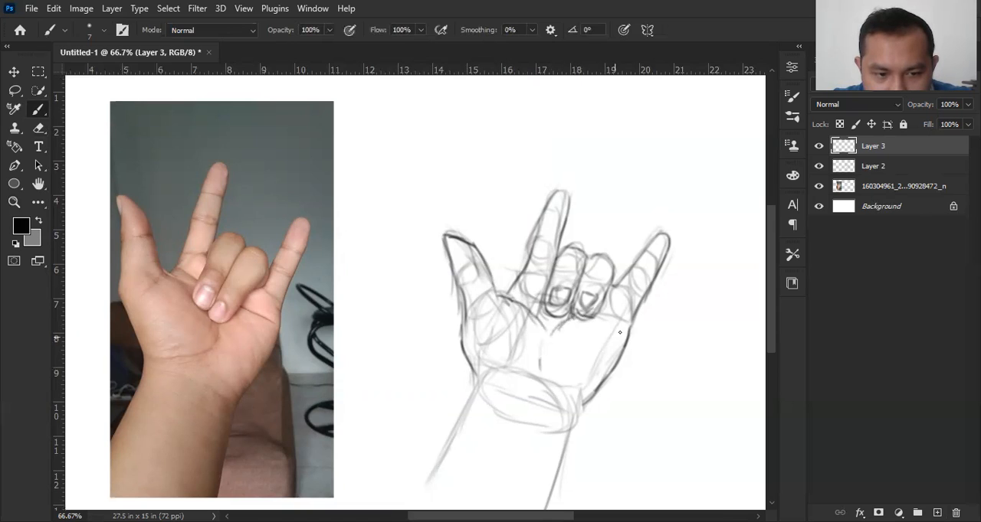
Step: Outline both edges of the forearm from the wrist to the lower end of the sketch
left_click_drag(582, 399, 566, 461)
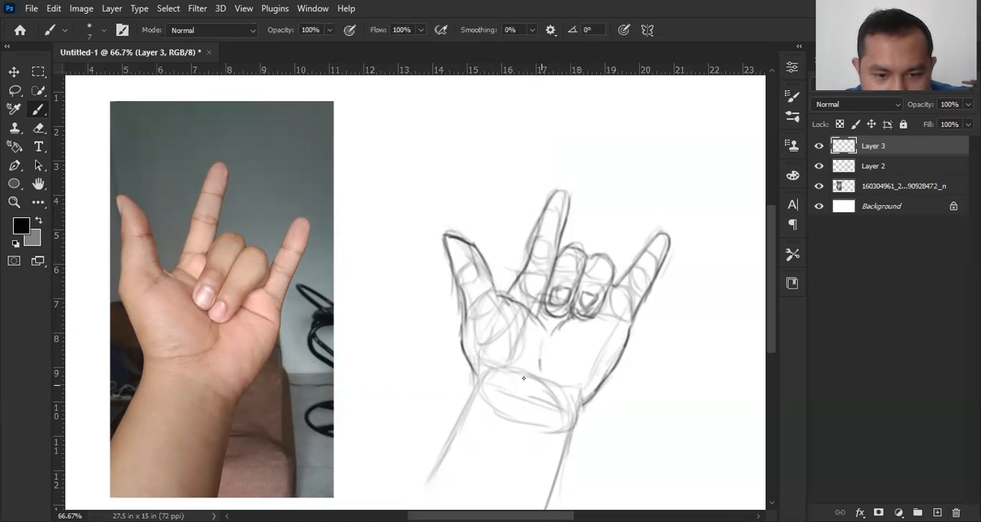
left_click_drag(476, 381, 437, 464)
left_click_drag(475, 384, 432, 470)
left_click_drag(450, 440, 420, 497)
left_click_drag(438, 466, 415, 506)
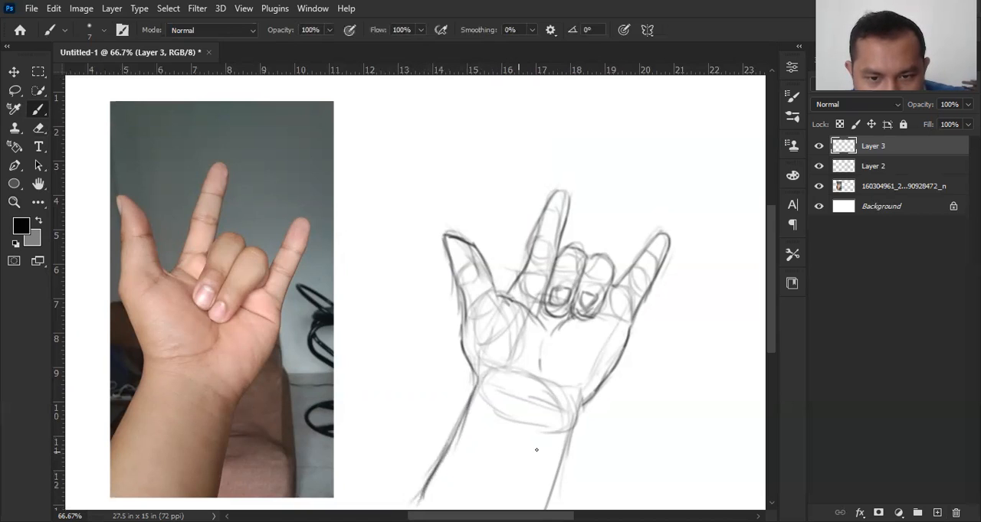
left_click_drag(580, 410, 548, 508)
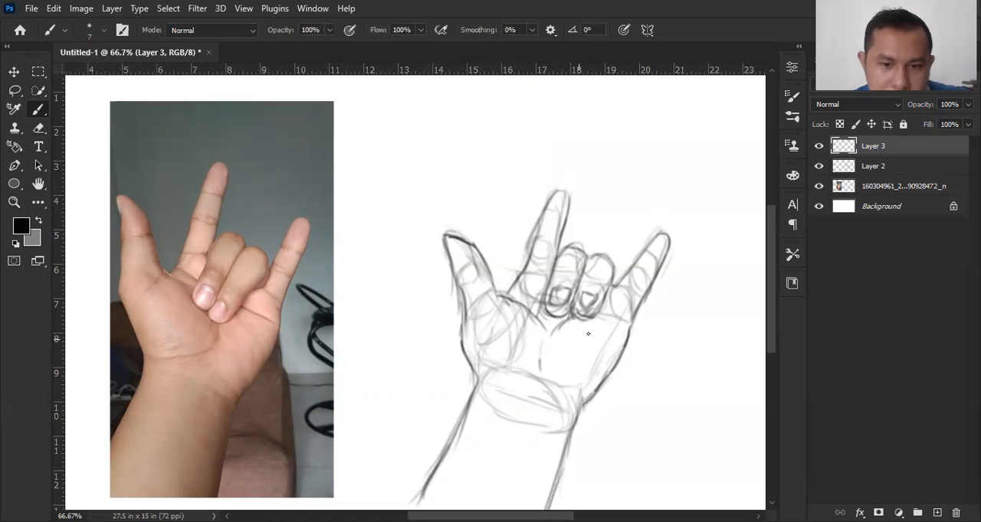
Step: Hide Layer 2 and darken the outer edges of the thumb, palm and index finger
left_click(818, 165)
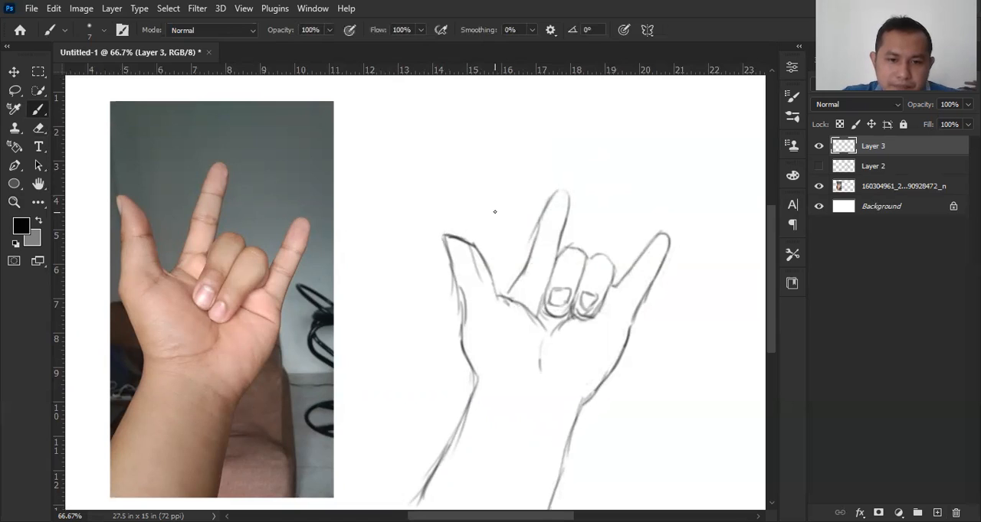
left_click_drag(450, 236, 463, 313)
mouse_move(452, 264)
left_mouse_down()
mouse_move(464, 354)
mouse_move(478, 377)
left_mouse_up()
left_click_drag(509, 294, 541, 235)
left_click_drag(525, 272, 541, 235)
left_click_drag(541, 236, 555, 209)
Step: Add short joint creases across the index finger, the thumb and the thumb's base
mouse_move(531, 253)
left_mouse_down()
mouse_move(552, 196)
mouse_move(566, 190)
mouse_move(557, 258)
mouse_move(544, 263)
mouse_move(558, 242)
left_mouse_up()
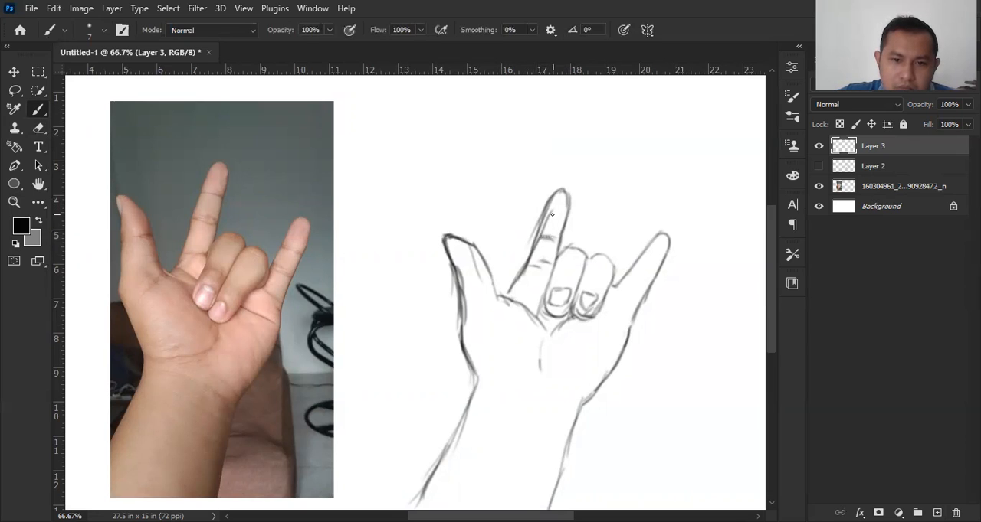
left_click_drag(553, 215, 562, 225)
left_click_drag(473, 272, 489, 269)
left_click_drag(491, 308, 499, 297)
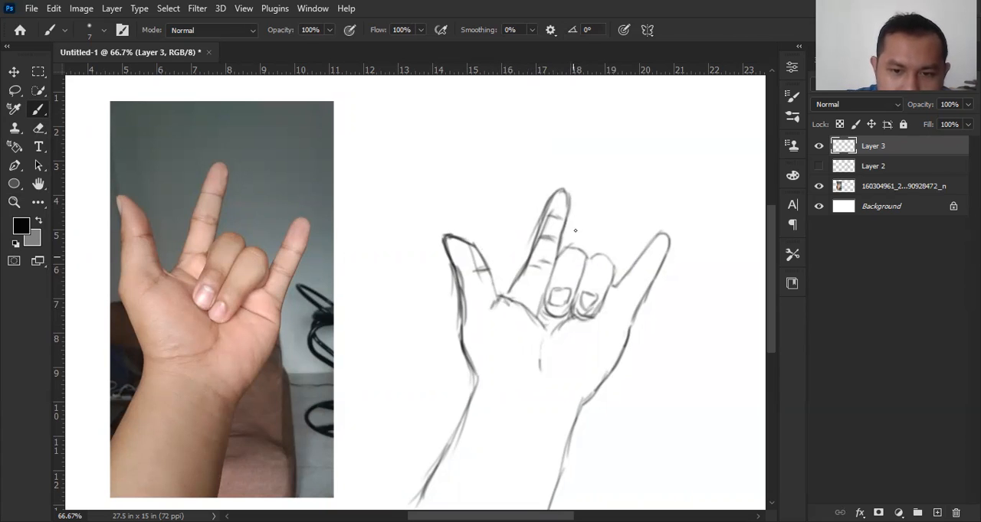
Step: Darken the folded fingers and their nails, and add creases across and below the little finger
mouse_move(559, 251)
left_mouse_down()
mouse_move(589, 256)
mouse_move(580, 251)
mouse_move(591, 262)
mouse_move(583, 266)
mouse_move(609, 262)
left_mouse_up()
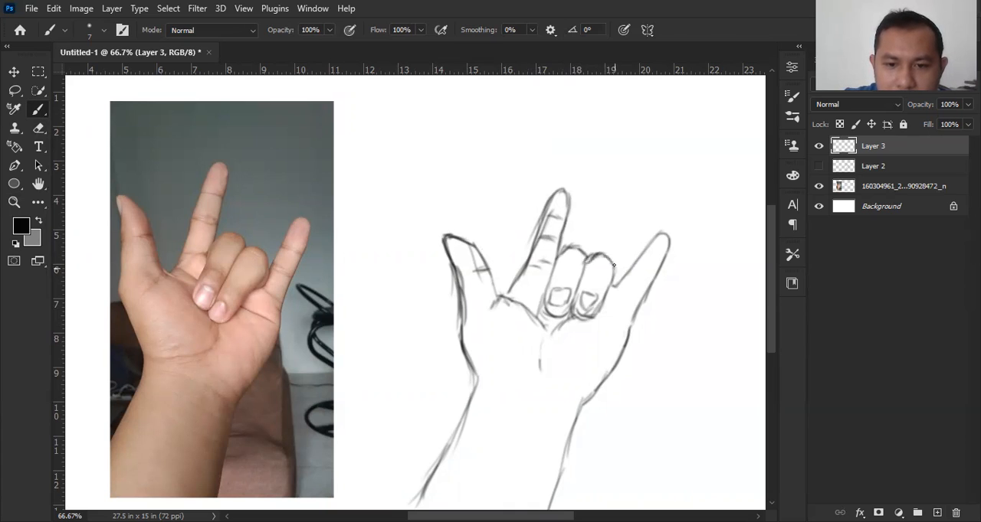
left_click_drag(587, 260, 582, 315)
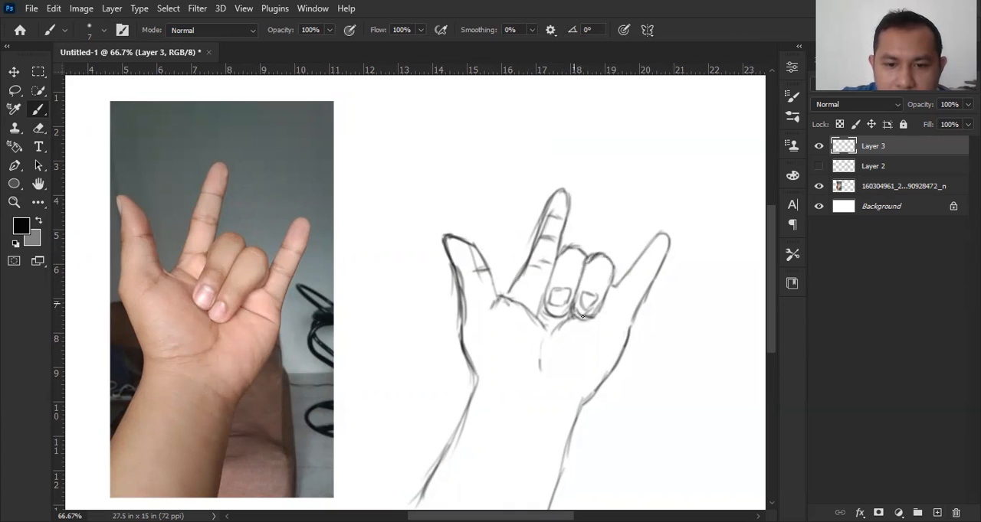
mouse_move(563, 253)
left_mouse_down()
mouse_move(547, 299)
mouse_move(552, 312)
mouse_move(562, 291)
mouse_move(559, 305)
left_mouse_up()
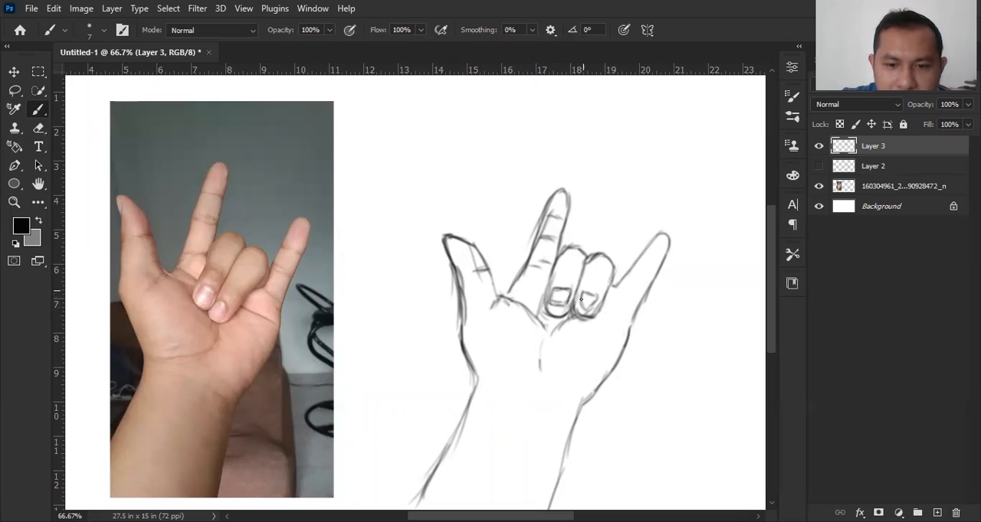
left_click_drag(585, 309, 597, 307)
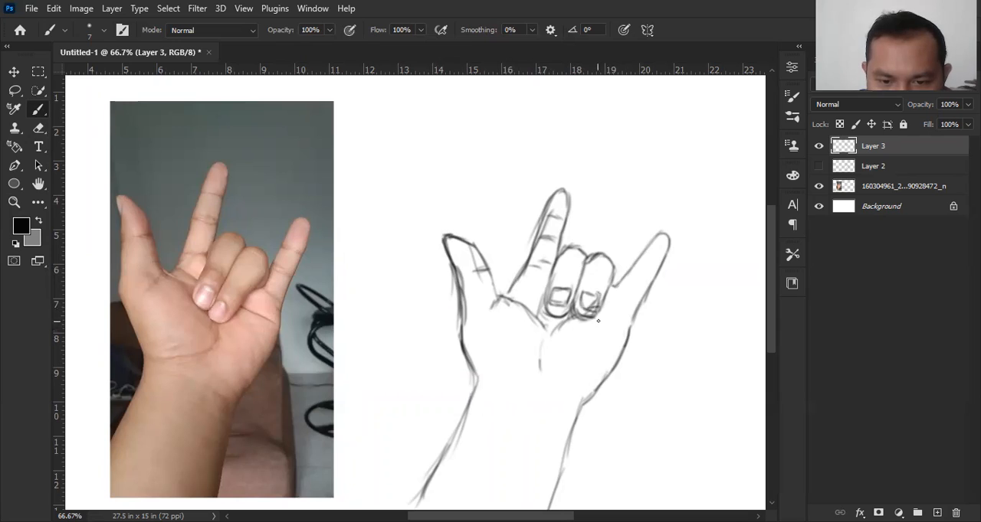
left_click_drag(606, 321, 618, 332)
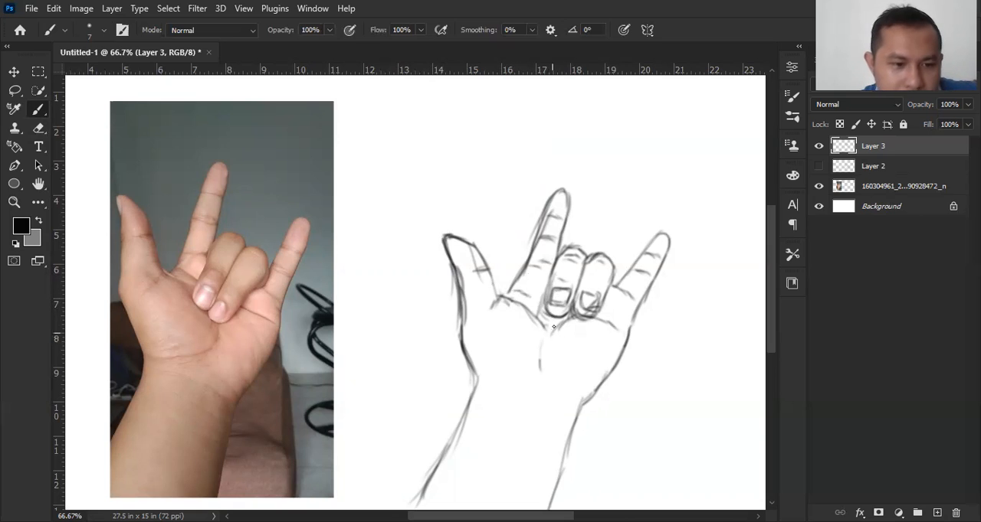
Step: Draw a curved crease across the wrist and another across the forearm below it
left_click_drag(477, 378, 573, 412)
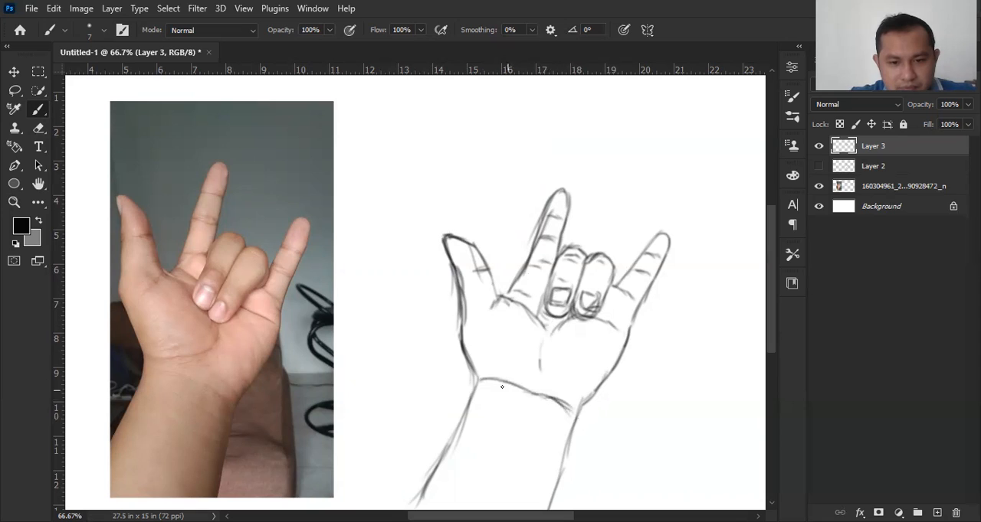
mouse_move(481, 380)
left_mouse_down()
mouse_move(580, 416)
mouse_move(562, 459)
left_mouse_up()
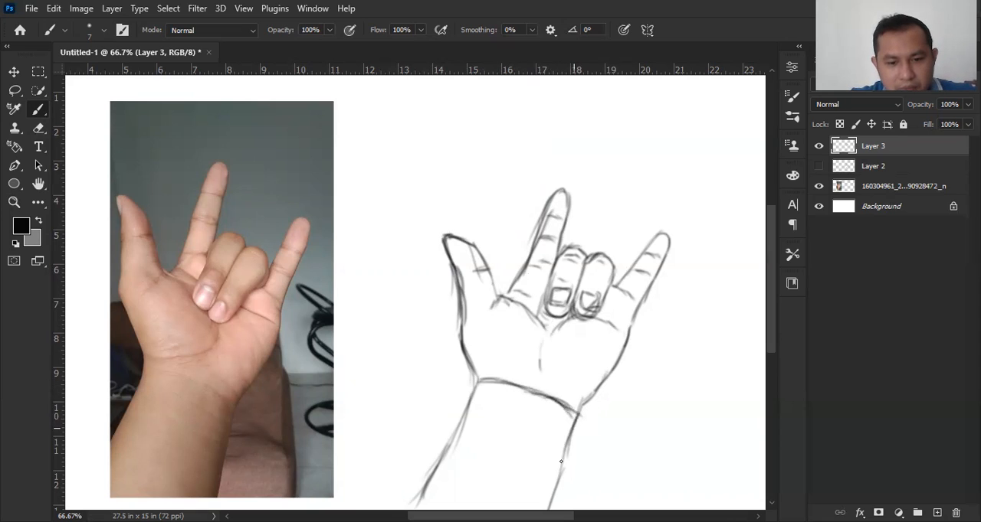
mouse_move(453, 433)
left_mouse_down()
mouse_move(489, 426)
mouse_move(457, 439)
mouse_move(510, 444)
mouse_move(473, 428)
mouse_move(528, 452)
mouse_move(500, 433)
mouse_move(553, 451)
left_mouse_up()
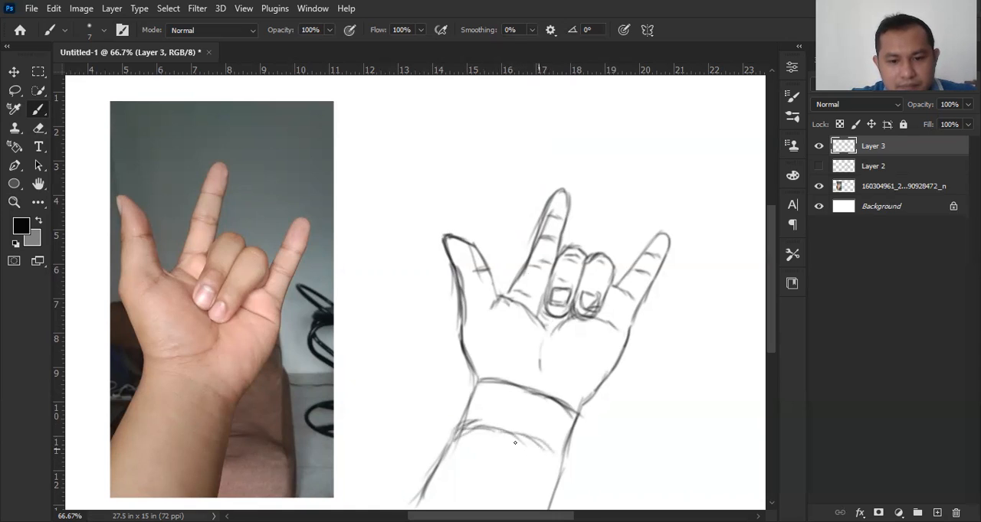
Step: Darken the curved lines across the wrist and forearm into a wristband, and strengthen its sides and the forearm's edges
mouse_move(451, 433)
left_mouse_down()
mouse_move(490, 426)
mouse_move(548, 447)
mouse_move(564, 467)
left_mouse_up()
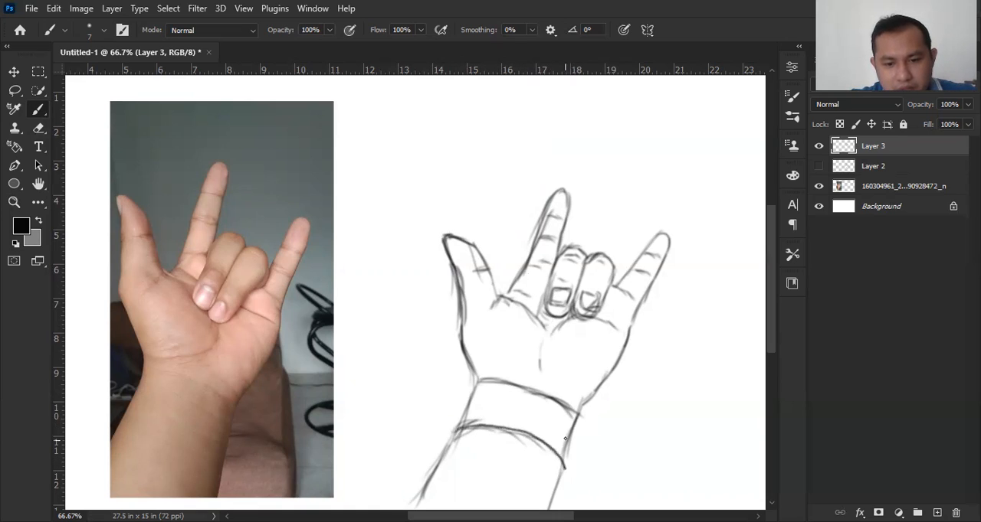
left_click_drag(578, 422, 564, 469)
mouse_move(480, 380)
left_mouse_down()
mouse_move(456, 428)
mouse_move(512, 385)
mouse_move(559, 404)
left_mouse_up()
left_click_drag(503, 386, 573, 406)
left_click_drag(578, 414, 565, 464)
left_click_drag(461, 423, 424, 479)
left_click_drag(550, 468, 532, 510)
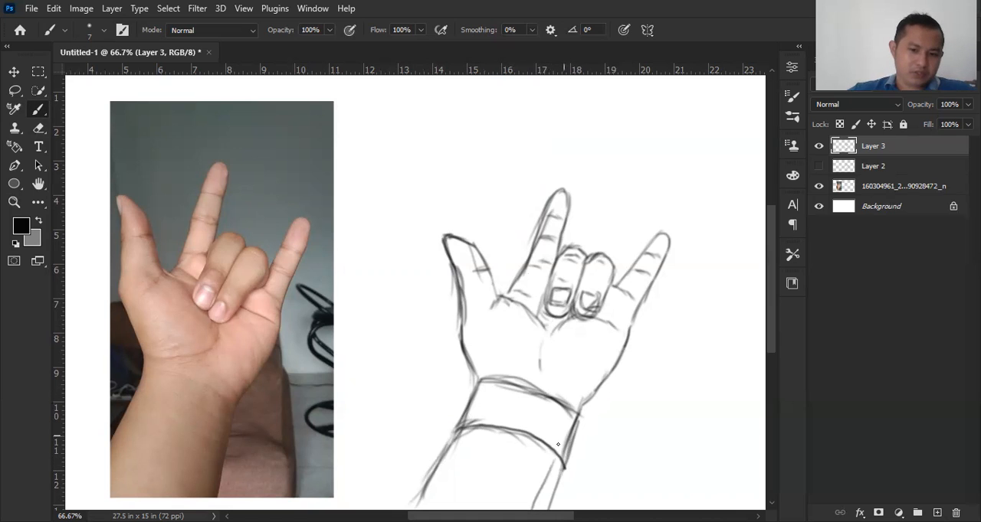
Step: Erase the stray sketch lines along the thumb's outer and inner edges with a 15 px eraser
key("z")
mouse_move(639, 340)
left_mouse_down()
mouse_move(498, 324)
mouse_move(556, 332)
mouse_move(510, 324)
mouse_move(529, 329)
mouse_move(509, 329)
mouse_move(521, 337)
left_mouse_up()
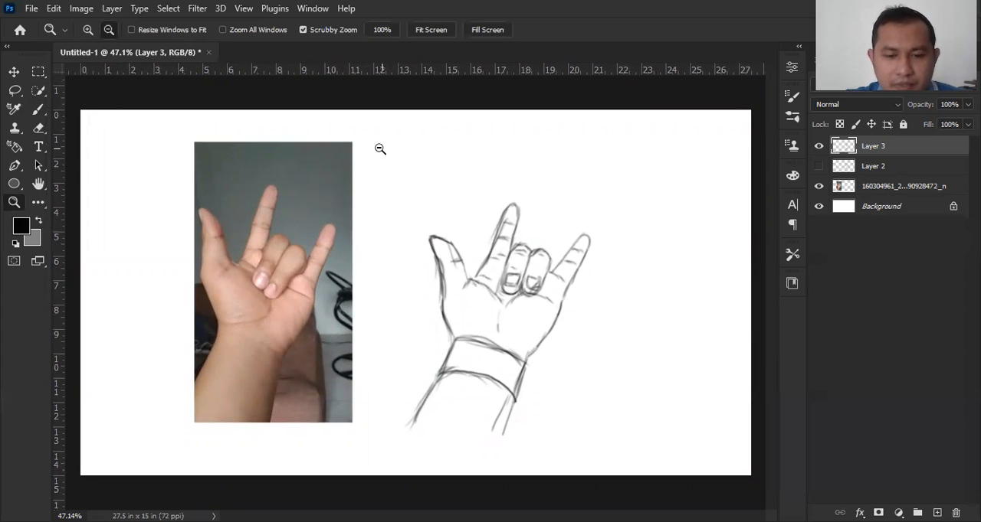
mouse_move(475, 296)
left_mouse_down()
mouse_move(512, 311)
mouse_move(499, 263)
mouse_move(499, 292)
left_mouse_up()
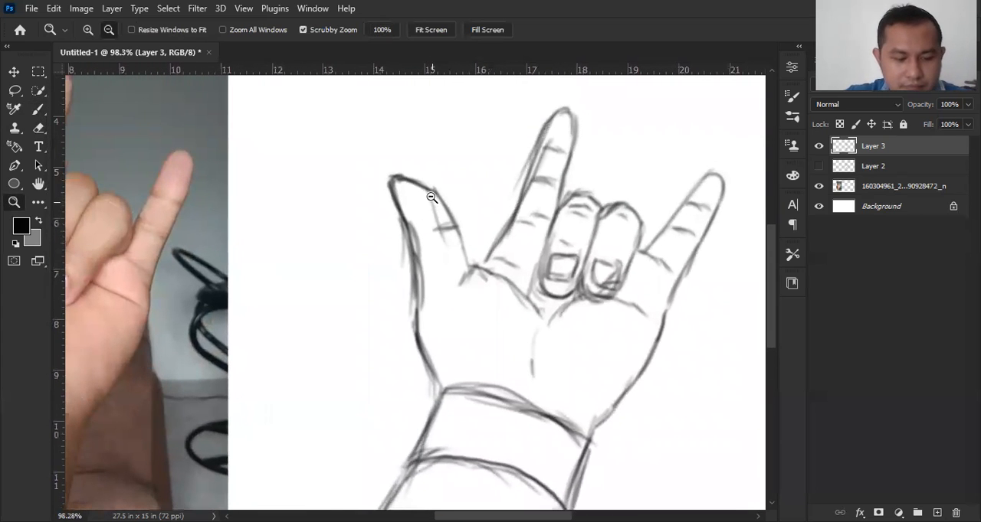
key("e")
key("bracketleft")
key("bracketleft")
key("bracketleft")
key("bracketleft")
key("bracketleft")
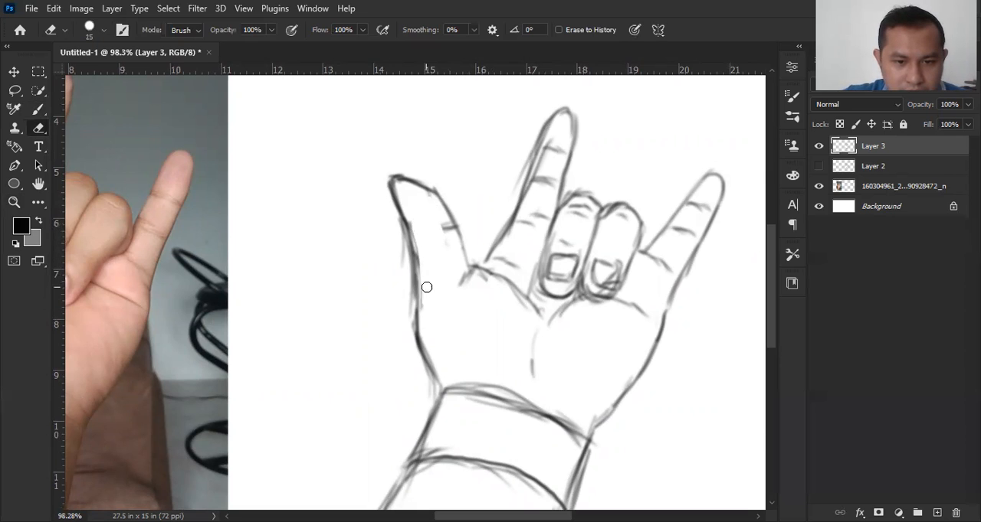
Step: With an 8 px eraser, remove the ring finger's nail and clean stray lines around the folded fingertips, wristband and index finger
key("bracketleft")
key("bracketleft")
key("bracketleft")
mouse_move(608, 288)
left_mouse_down()
mouse_move(615, 275)
mouse_move(595, 281)
mouse_move(610, 267)
mouse_move(600, 261)
mouse_move(592, 278)
mouse_move(614, 267)
mouse_move(606, 287)
mouse_move(602, 280)
mouse_move(611, 285)
mouse_move(579, 286)
mouse_move(576, 301)
mouse_move(530, 291)
mouse_move(532, 274)
mouse_move(533, 302)
mouse_move(551, 305)
left_mouse_up()
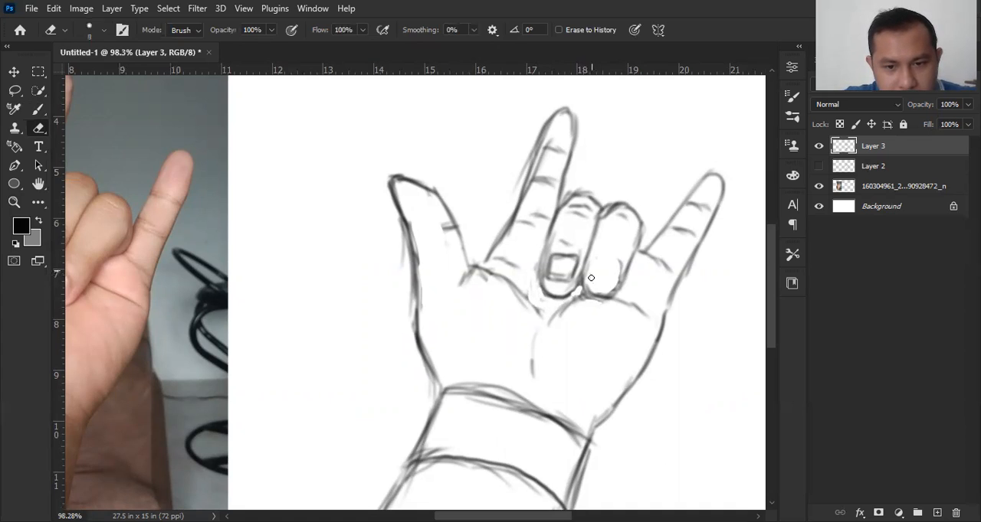
mouse_move(617, 266)
left_mouse_down()
mouse_move(616, 277)
mouse_move(618, 263)
left_mouse_up()
left_click_drag(481, 380, 539, 406)
mouse_move(530, 165)
left_mouse_down()
mouse_move(547, 146)
mouse_move(527, 198)
mouse_move(531, 181)
left_mouse_up()
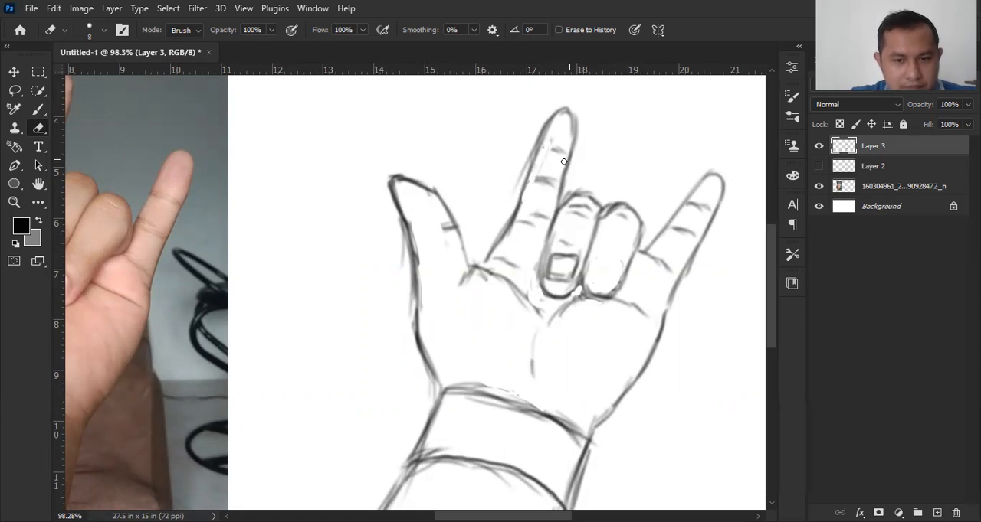
Step: Redraw the ring finger's nail with the brush, and darken the index finger's outer edge and joint creases
key("b")
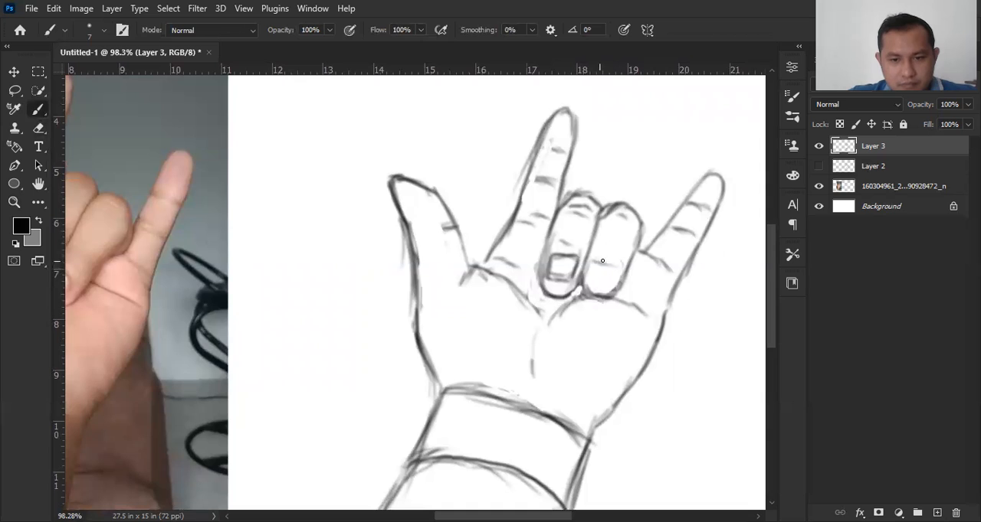
mouse_move(594, 267)
left_mouse_down()
mouse_move(602, 282)
mouse_move(618, 266)
mouse_move(617, 276)
left_mouse_up()
mouse_move(556, 113)
left_mouse_down()
mouse_move(536, 149)
mouse_move(556, 151)
mouse_move(542, 151)
mouse_move(533, 179)
left_mouse_up()
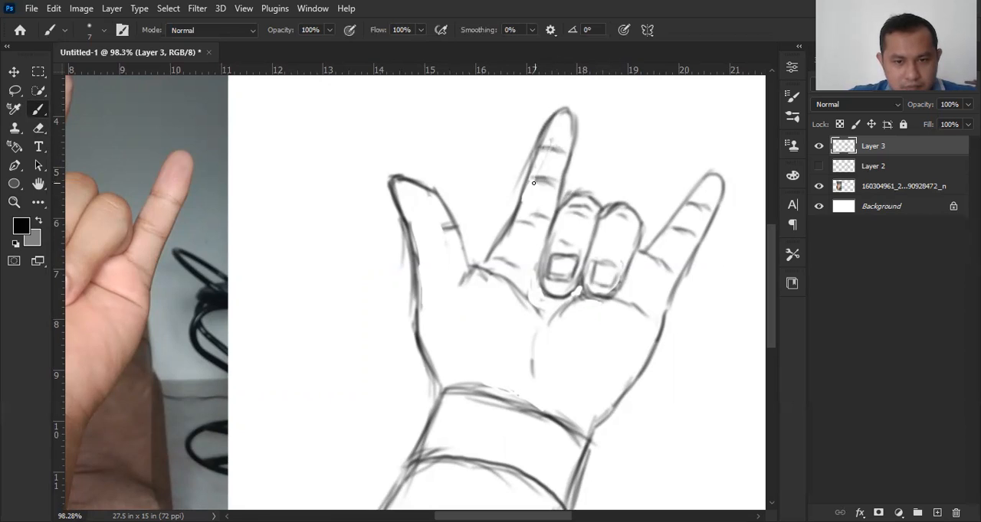
left_click_drag(520, 209, 539, 213)
left_click_drag(518, 221, 532, 224)
left_click_drag(529, 161, 498, 253)
left_click_drag(520, 209, 494, 266)
left_click_drag(511, 221, 489, 259)
Step: Darken the creases on the thumb and at its base, extend the palm crease toward the wrist, and reinforce the middle finger's edge
mouse_move(480, 269)
left_mouse_down()
mouse_move(497, 243)
mouse_move(472, 265)
mouse_move(461, 222)
mouse_move(476, 265)
left_mouse_up()
left_click_drag(458, 228, 433, 233)
left_click_drag(452, 227, 440, 229)
left_click_drag(465, 269, 458, 285)
mouse_move(545, 318)
left_mouse_down()
mouse_move(529, 361)
mouse_move(494, 382)
mouse_move(502, 377)
left_mouse_up()
left_click_drag(528, 281, 518, 298)
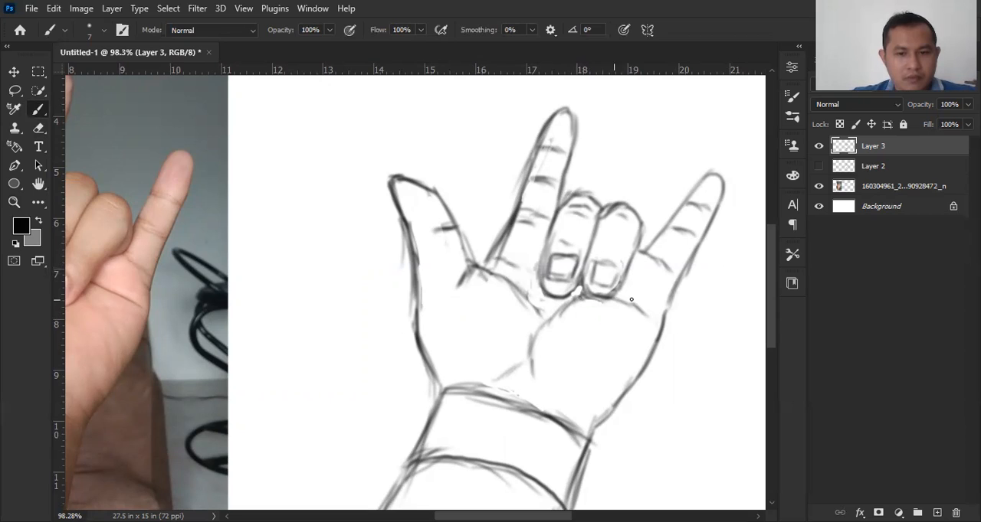
mouse_move(570, 295)
left_mouse_down()
mouse_move(578, 282)
mouse_move(567, 288)
left_mouse_up()
left_click_drag(560, 219, 540, 285)
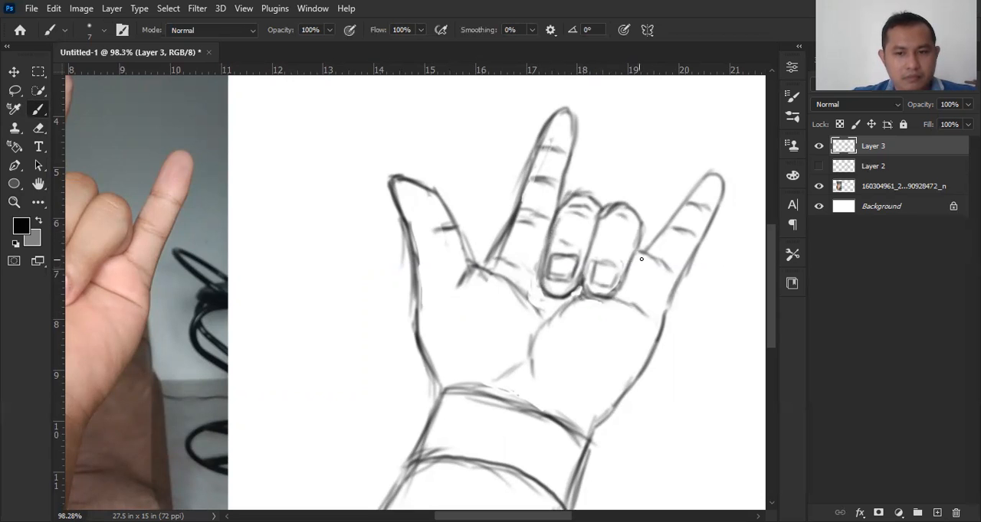
Step: Erase the extra inner line on the little-finger side of the forearm below the wristband with a 35 px eraser
key("alt+space")
mouse_move(628, 236)
left_mouse_down()
mouse_move(594, 233)
mouse_move(543, 254)
mouse_move(558, 284)
mouse_move(578, 304)
mouse_move(586, 299)
mouse_move(560, 307)
mouse_move(574, 311)
mouse_move(613, 285)
left_mouse_up()
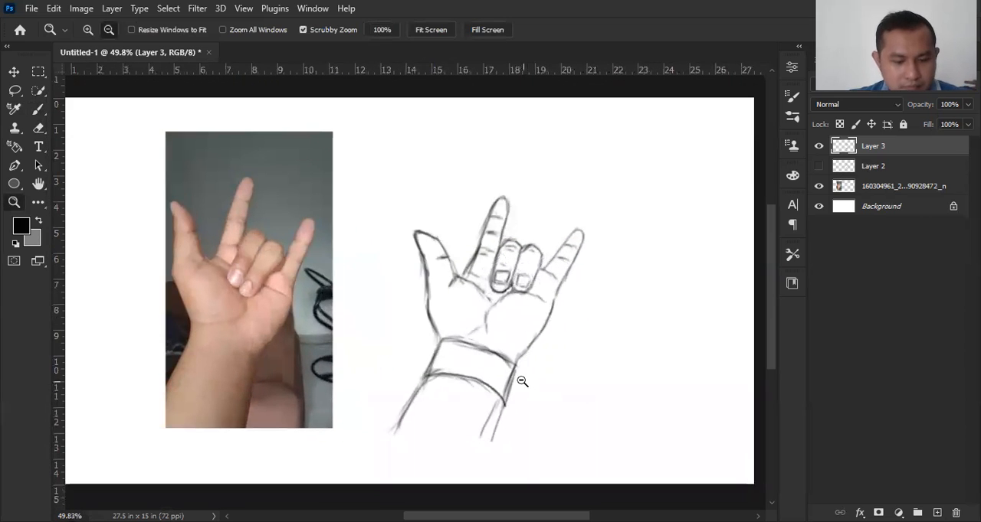
key("b")
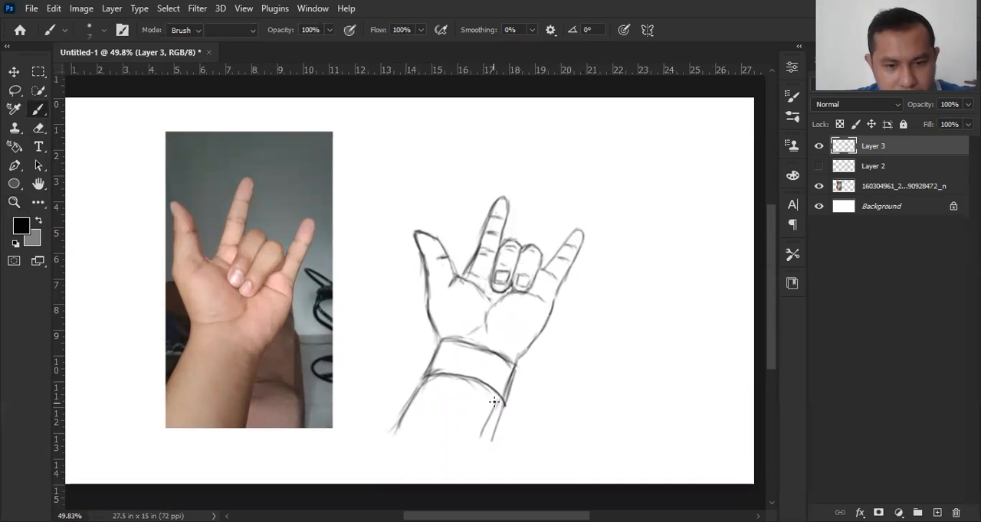
key("e")
key("bracketright")
key("bracketright")
key("bracketright")
key("bracketright")
key("bracketright")
key("bracketright")
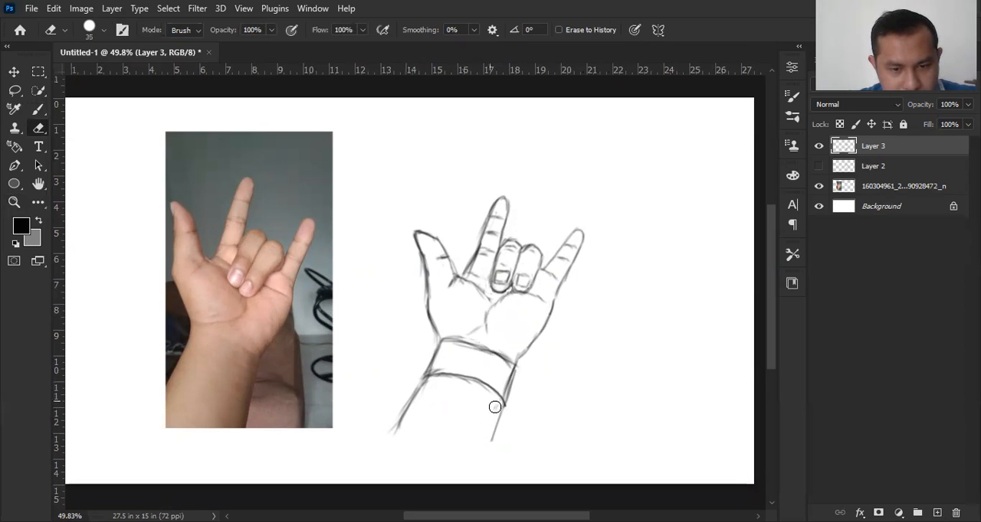
Step: Darken both sides of the wristband and the forearm's edges below it with the brush
key("b")
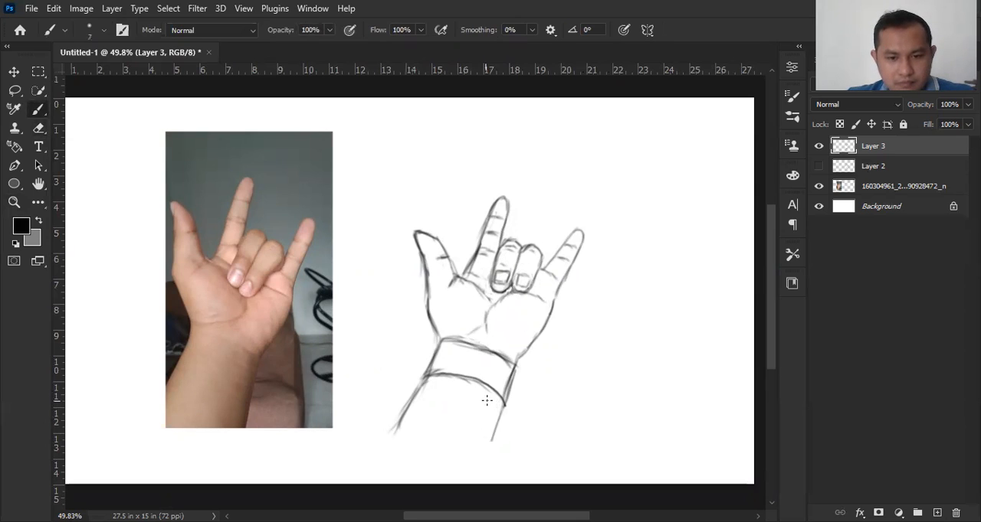
left_click_drag(518, 367, 498, 440)
left_click_drag(503, 407, 493, 440)
left_click_drag(437, 355, 409, 409)
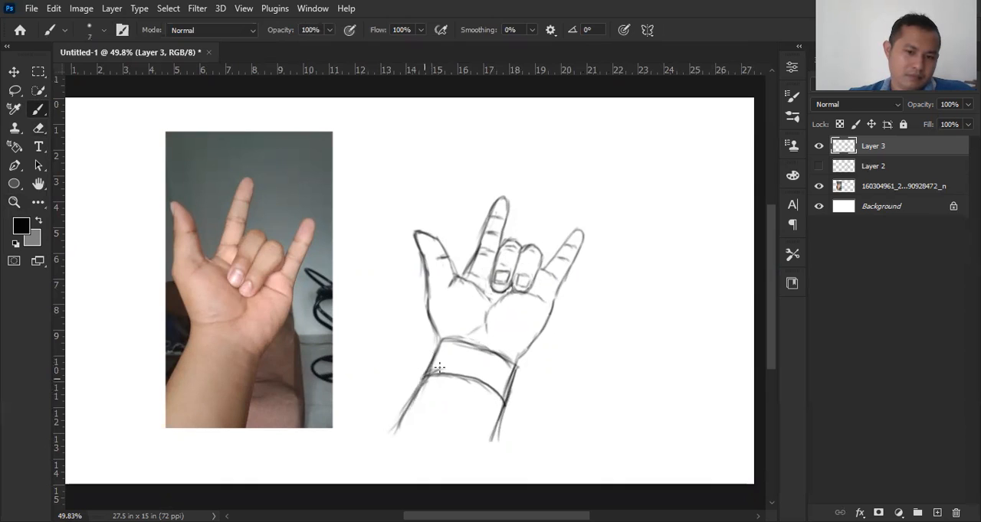
Step: Add a line beneath the wristband's upper edge, draw two five-pointed stars on the band, and lengthen the forearm's edge
left_click_drag(439, 348, 498, 348)
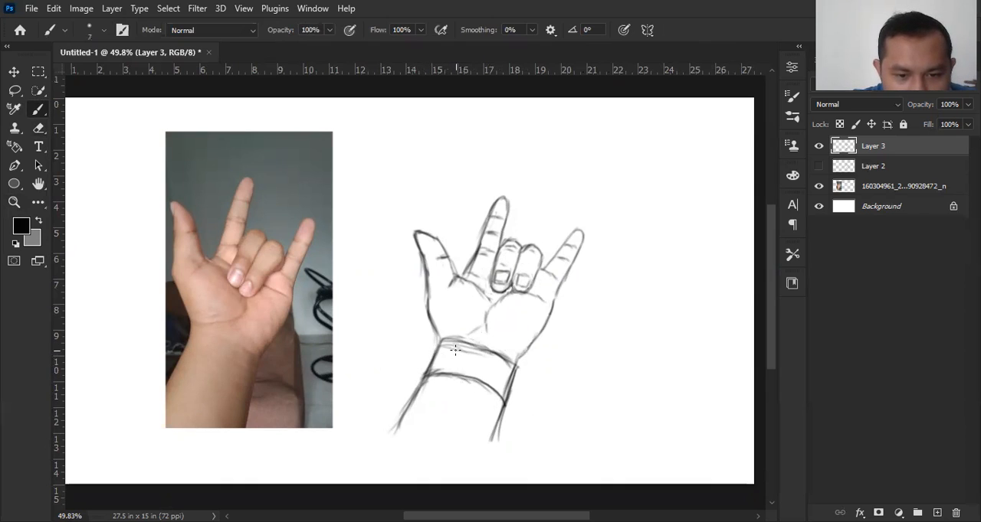
mouse_move(461, 351)
left_mouse_down()
mouse_move(450, 366)
mouse_move(472, 359)
mouse_move(448, 355)
mouse_move(462, 351)
mouse_move(499, 382)
mouse_move(492, 370)
left_mouse_up()
mouse_move(504, 372)
left_mouse_down()
mouse_move(493, 381)
mouse_move(486, 455)
left_mouse_up()
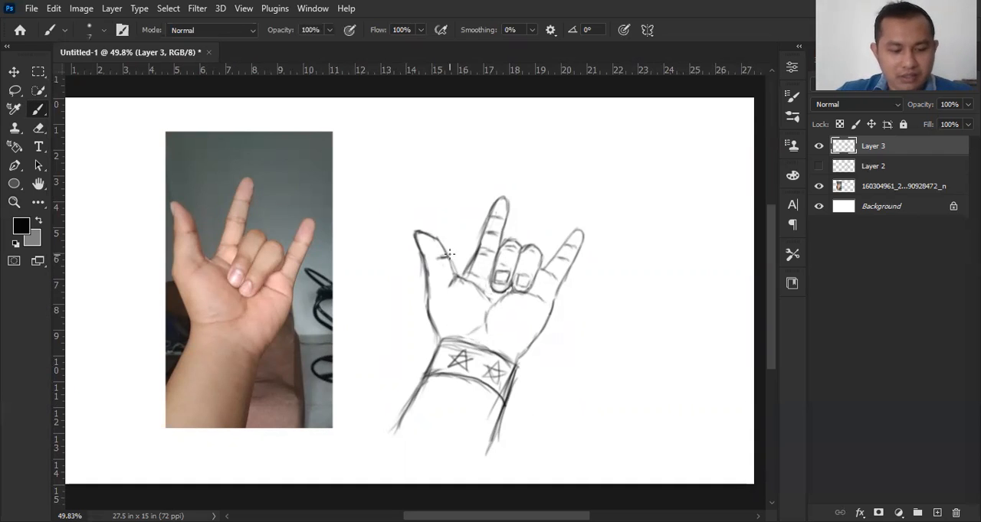
Step: Darken the short line where the ring finger meets the base of the little finger
key("z")
mouse_move(528, 275)
left_mouse_down()
mouse_move(599, 292)
mouse_move(557, 298)
left_mouse_up()
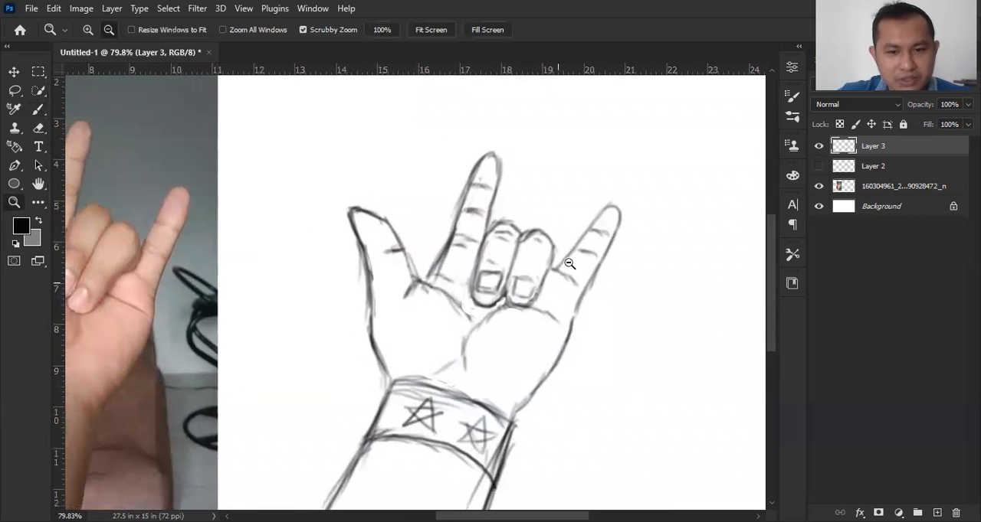
key("b")
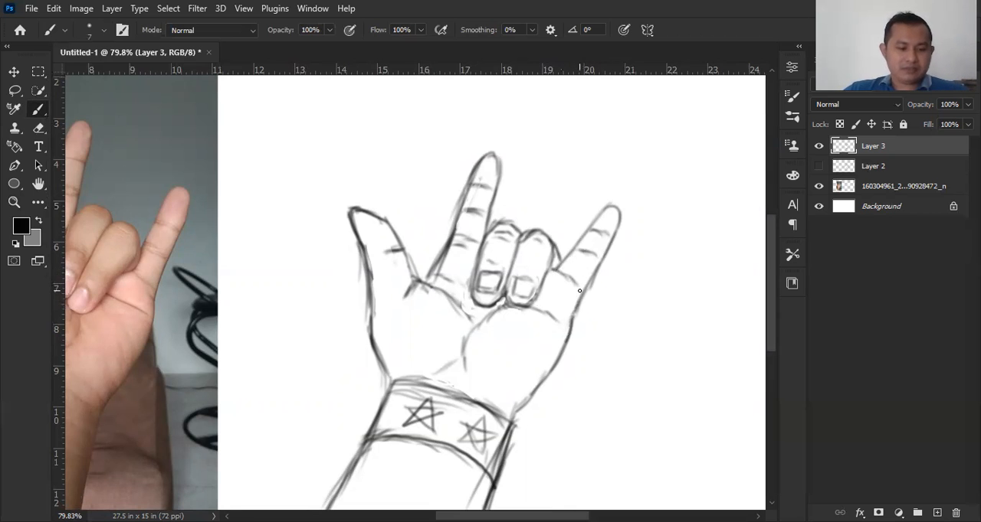
key("z")
mouse_move(579, 290)
left_mouse_down()
mouse_move(517, 292)
mouse_move(530, 288)
left_mouse_up()
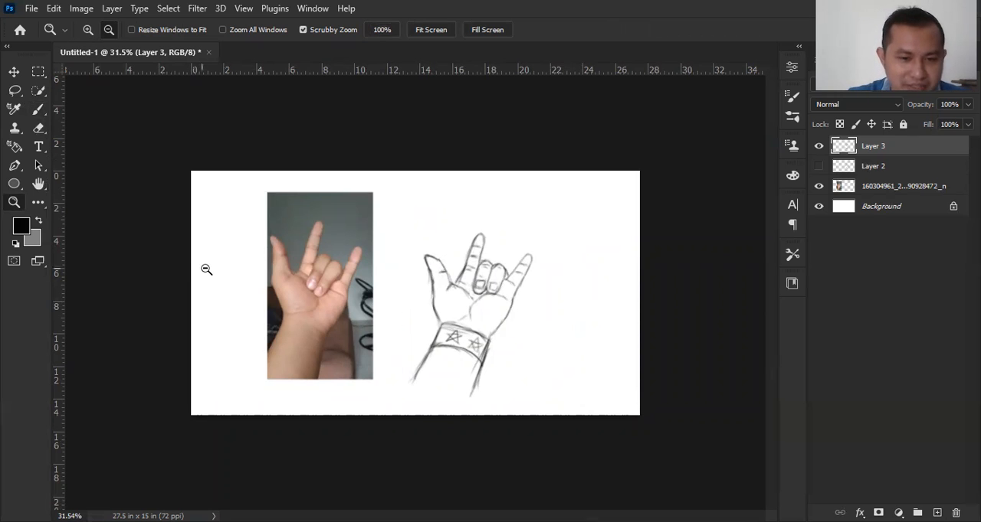
mouse_move(484, 311)
left_mouse_down()
mouse_move(548, 328)
mouse_move(460, 338)
left_mouse_up()
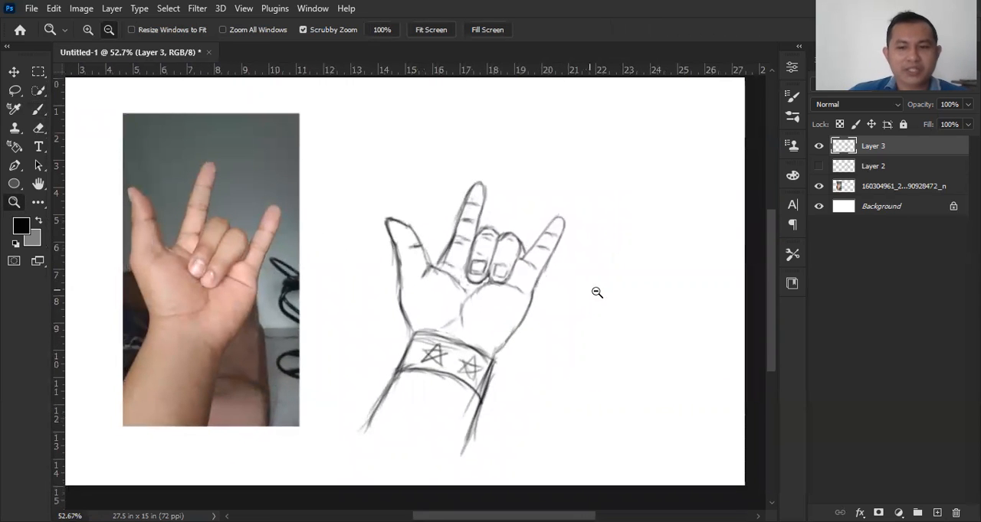
left_click_drag(567, 324, 531, 322)
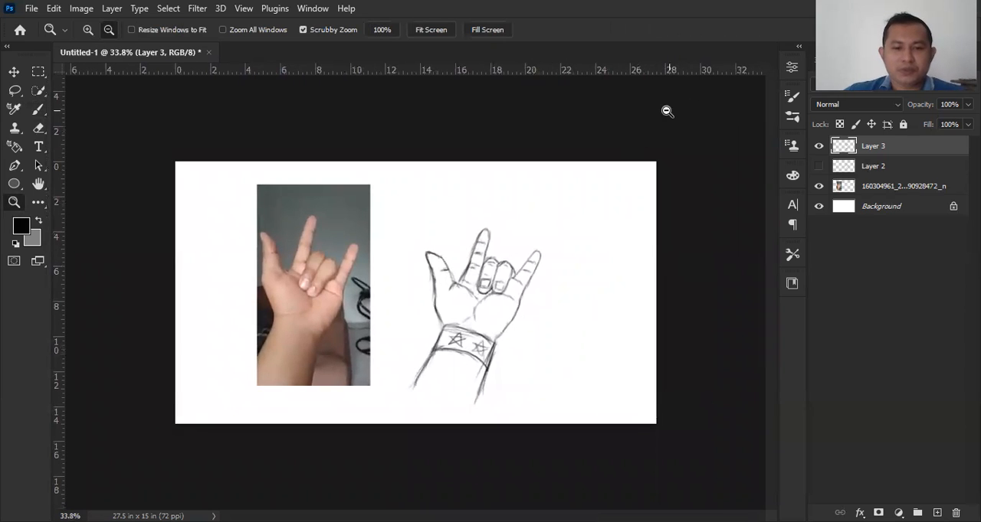